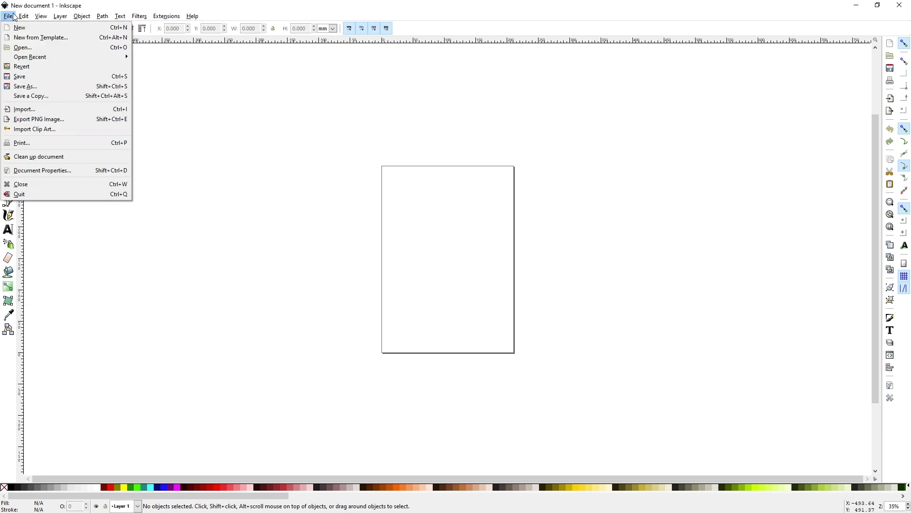
# Step: Set the document's custom page size to 6 in wide by 6 in high
pyautogui.click(13, 173)
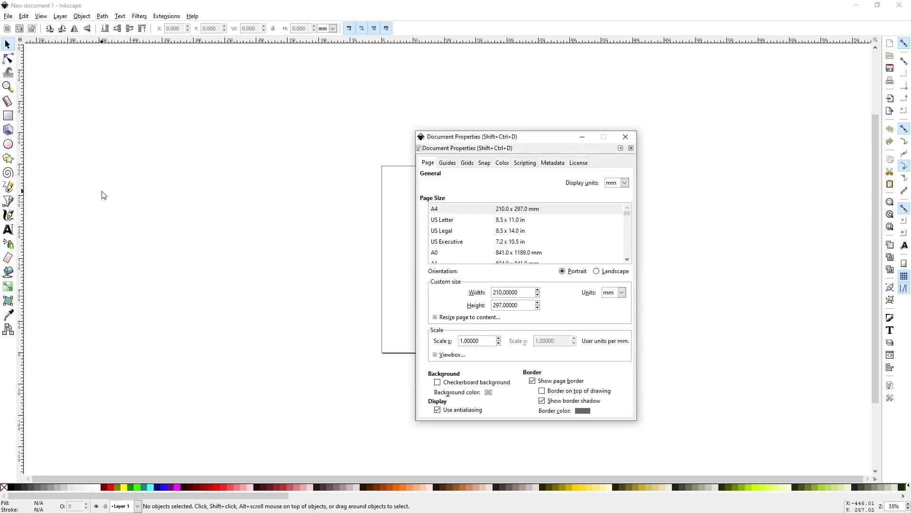
pyautogui.click(622, 292)
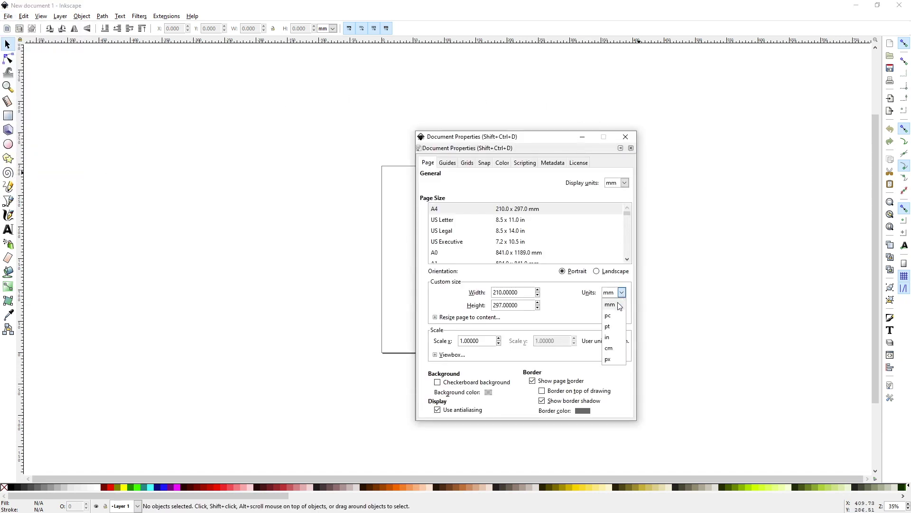
pyautogui.click(610, 337)
pyautogui.click(508, 293)
pyautogui.click(512, 292)
pyautogui.moveTo(531, 292); pyautogui.dragTo(487, 292)
pyautogui.write('6')
pyautogui.press('Tab')
pyautogui.write('6')
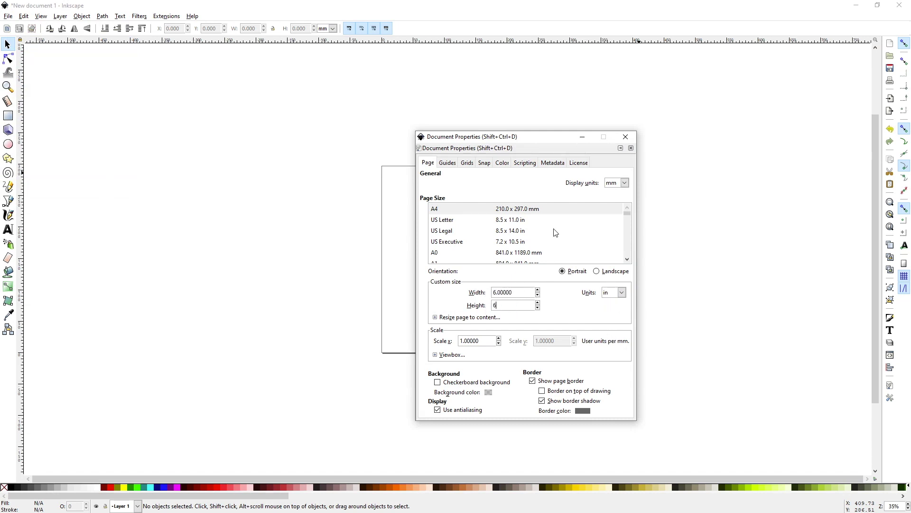
pyautogui.press('Tab')
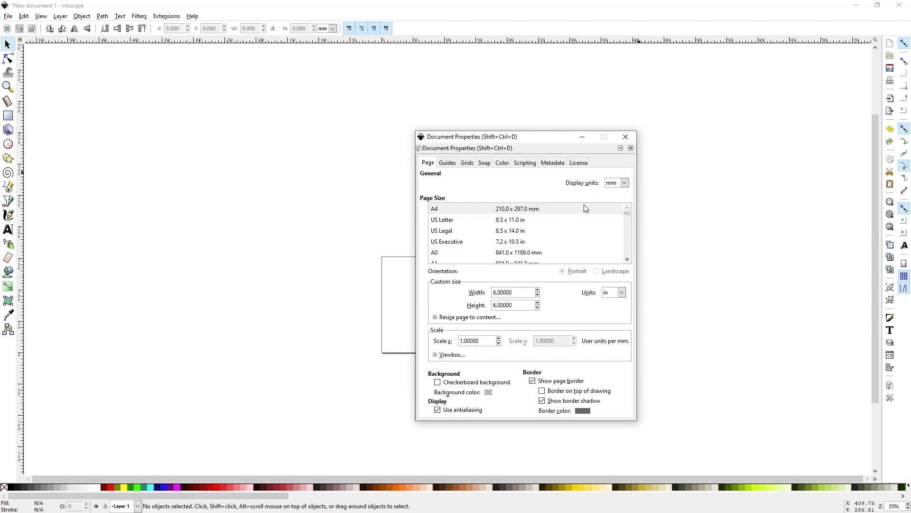
pyautogui.click(626, 137)
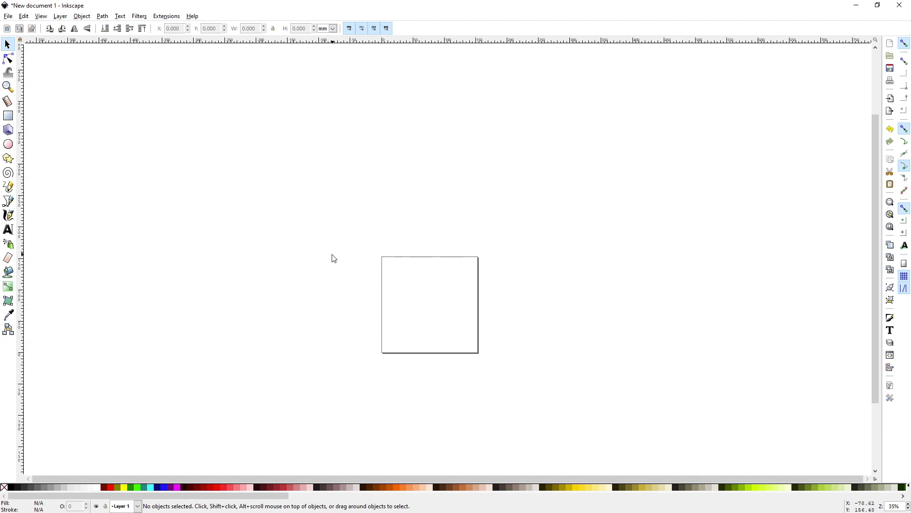
# Step: Import rainbow dash.jpg as an embedded image, with DPI from file and rendering mode None (auto)
pyautogui.click(9, 18)
pyautogui.click(21, 109)
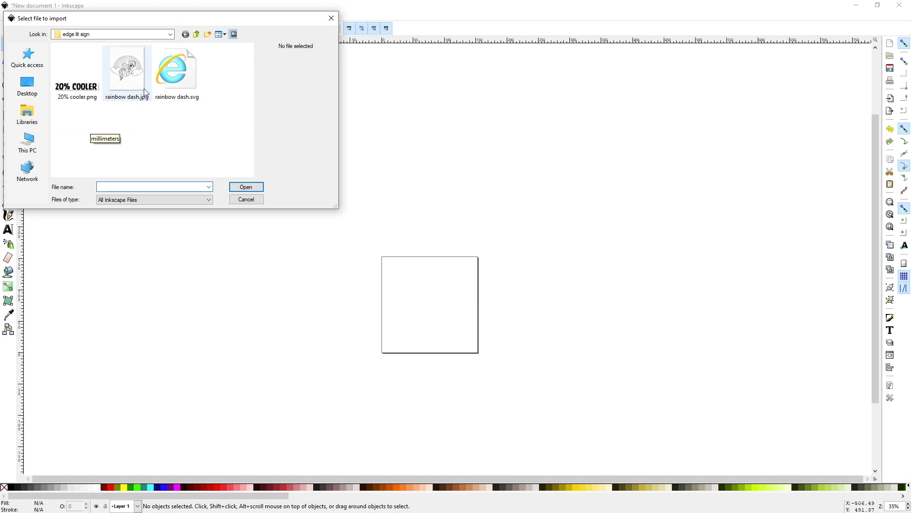
pyautogui.doubleClick(135, 73)
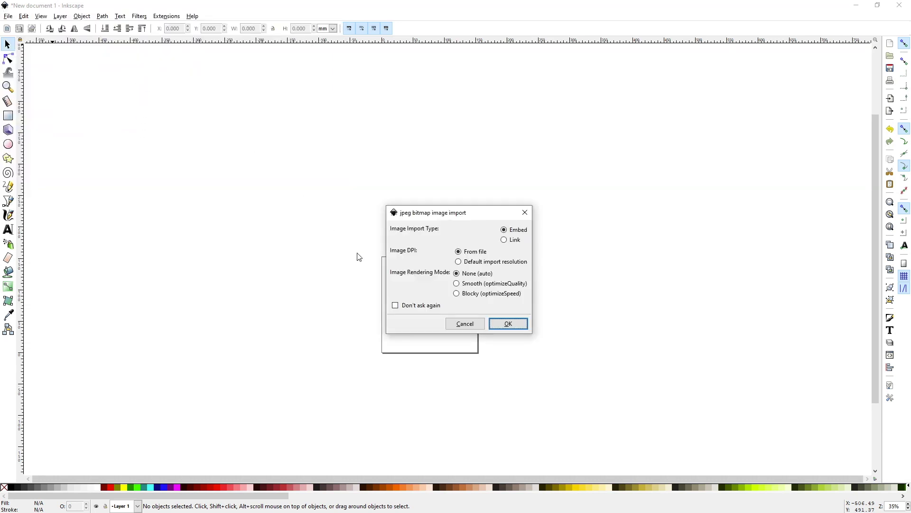
pyautogui.click(495, 323)
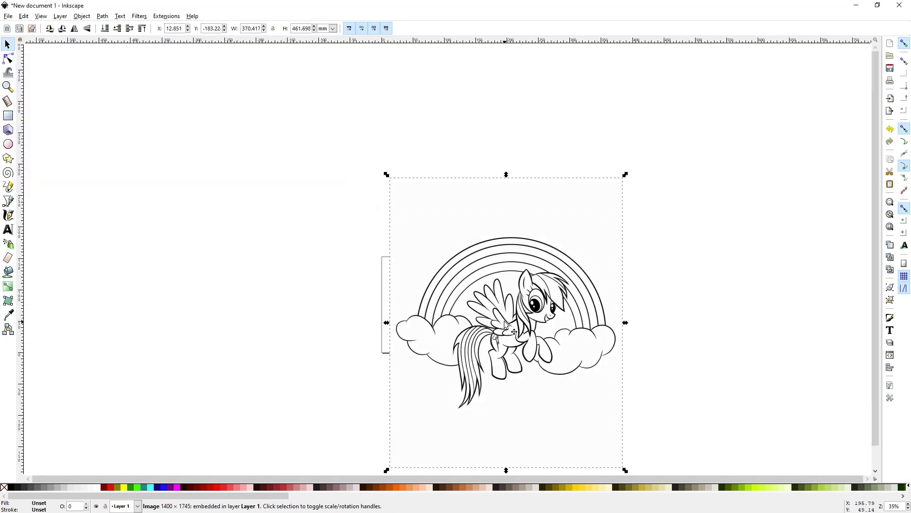
# Step: Resize the imported image freehand in proportion to about 310 mm wide and place it over the page
pyautogui.moveTo(505, 298); pyautogui.dragTo(261, 258)
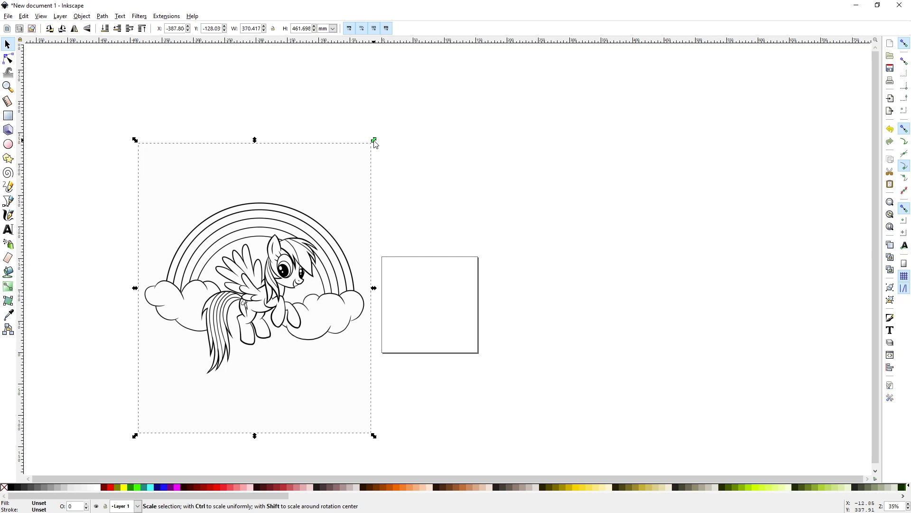
pyautogui.moveTo(375, 143); pyautogui.dragTo(284, 275)
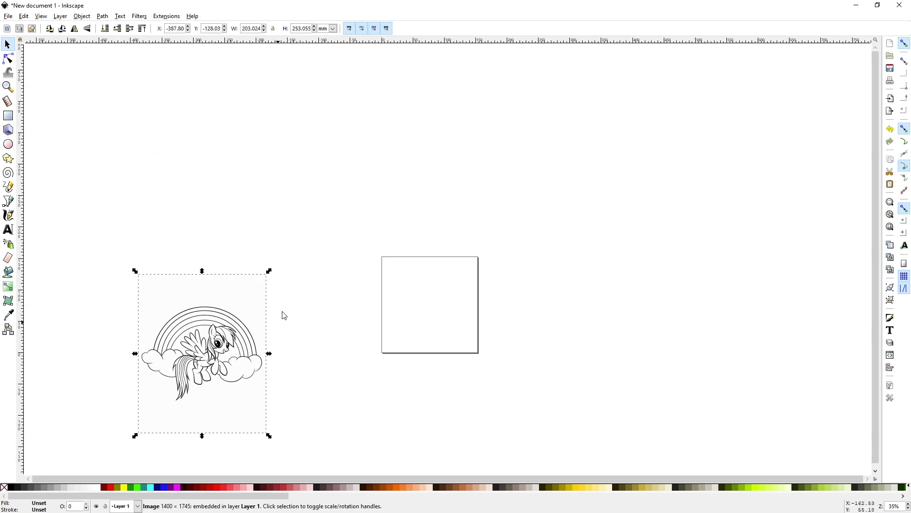
pyautogui.moveTo(269, 270); pyautogui.dragTo(337, 161)
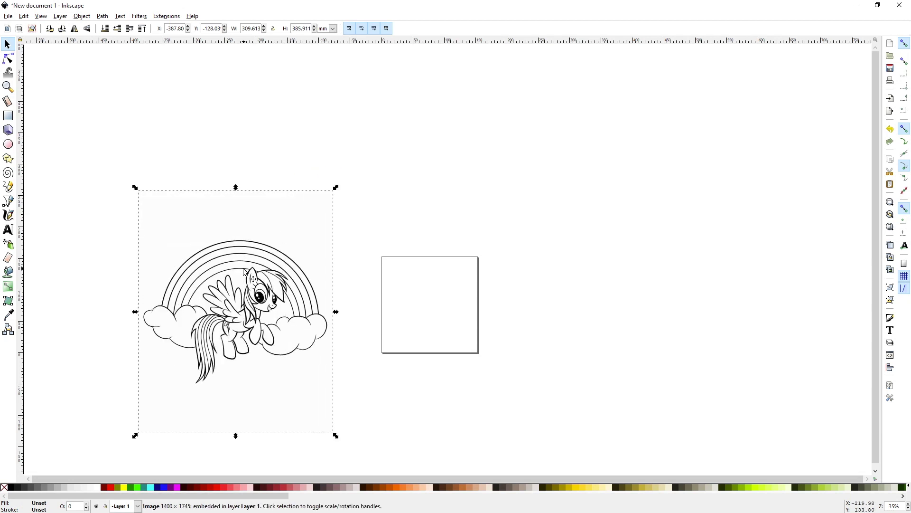
pyautogui.moveTo(261, 305); pyautogui.dragTo(492, 277)
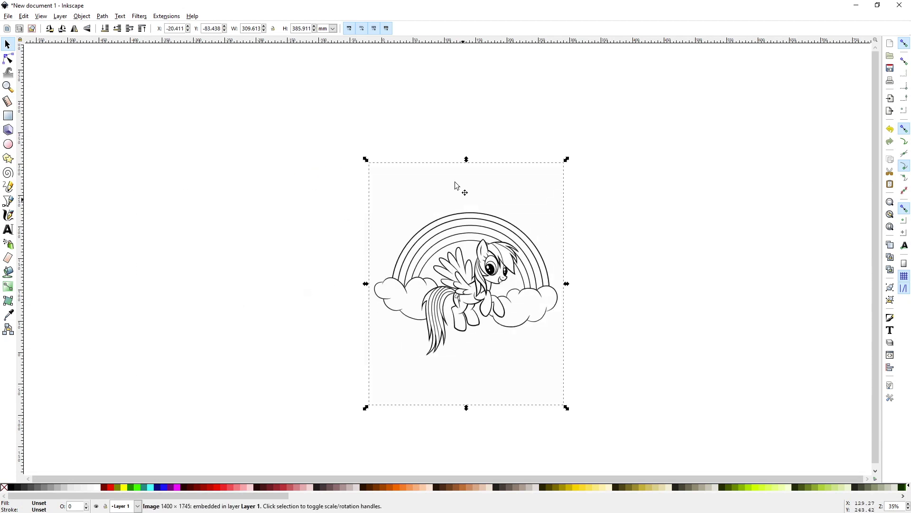
# Step: Lock the image's proportions, set its width to 5 in, and position it in the middle of the page
pyautogui.click(274, 30)
pyautogui.click(333, 29)
pyautogui.click(323, 72)
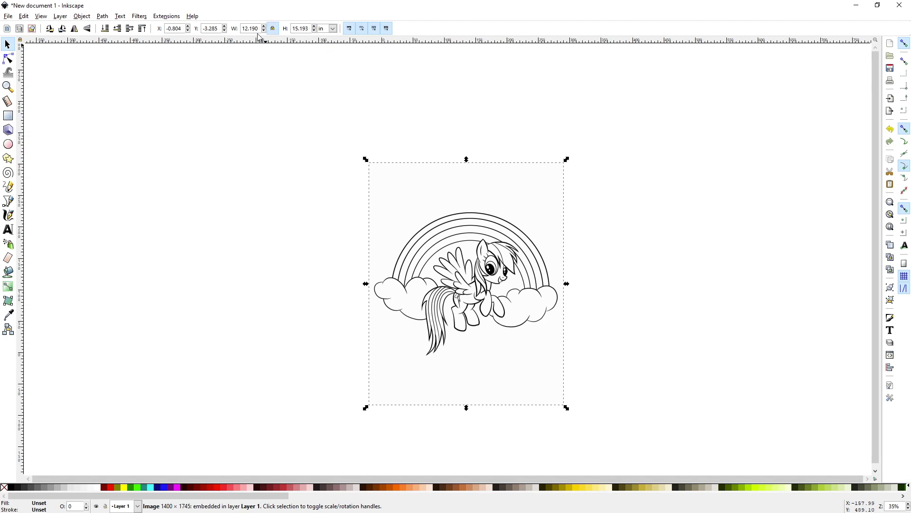
pyautogui.hotkey('ctrl', 'a')
pyautogui.write('5')
pyautogui.press('Return')
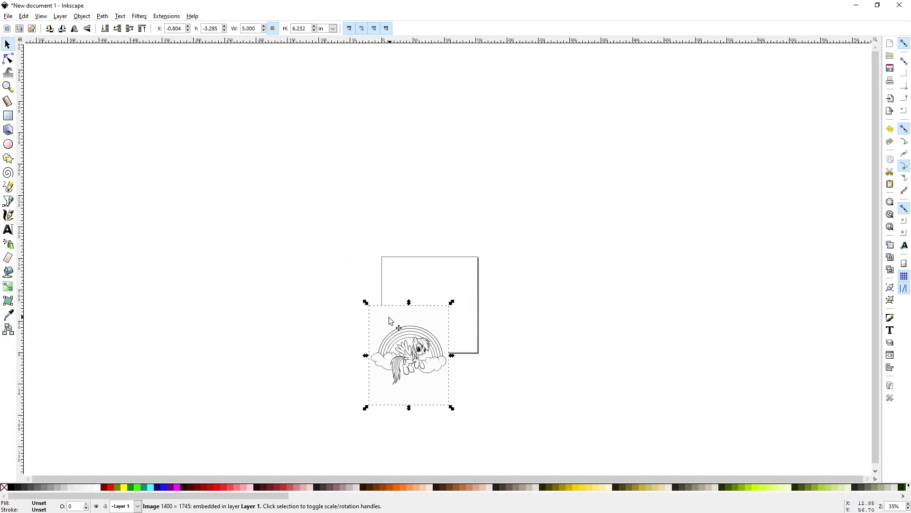
pyautogui.moveTo(408, 360); pyautogui.dragTo(436, 307)
pyautogui.click(504, 303)
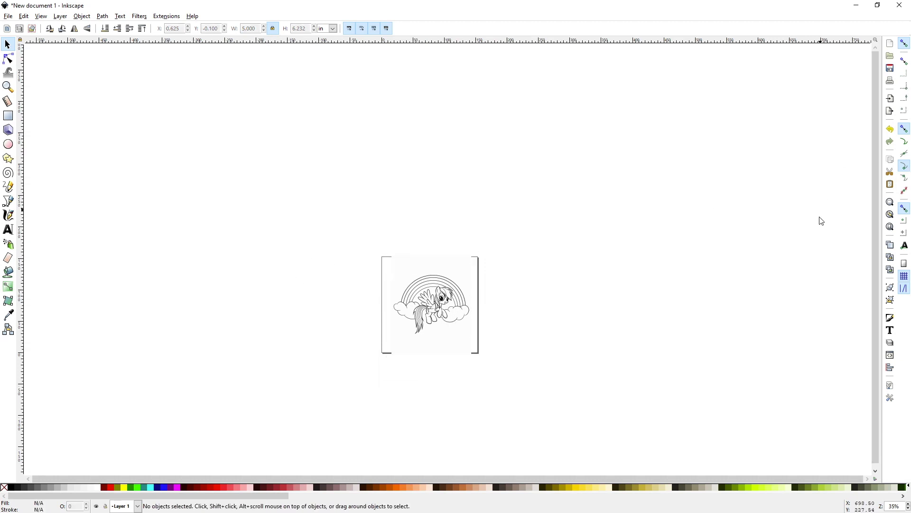
# Step: Examine the edges of the imported bitmap's black lines at high magnification
pyautogui.click(891, 227)
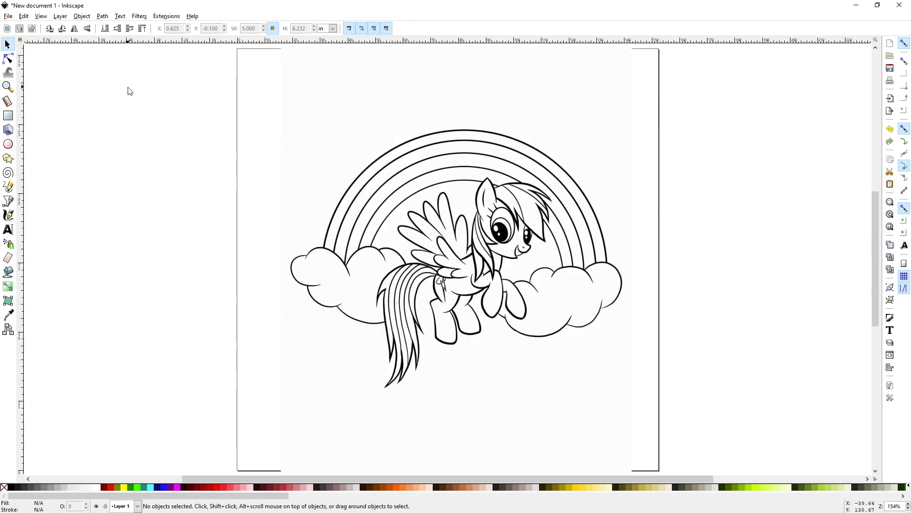
pyautogui.scroll(11, 468, 244)
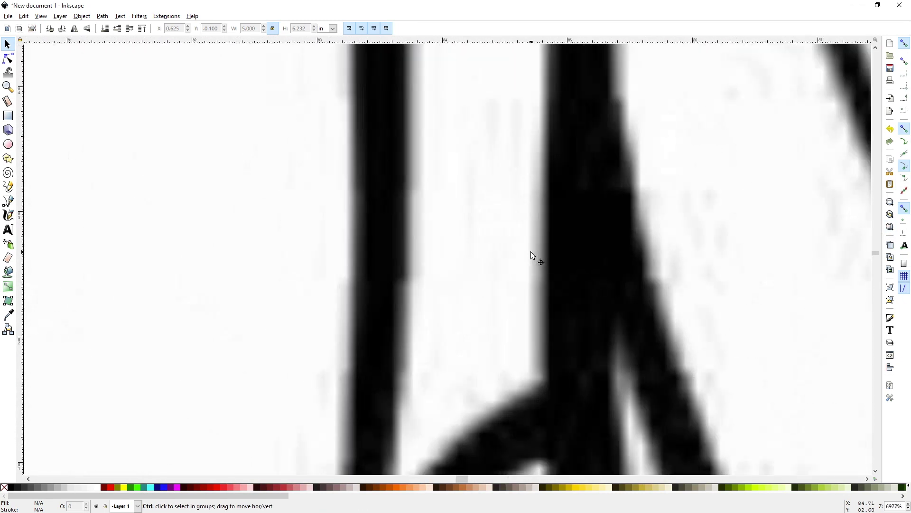
pyautogui.scroll(-3, 614, 255)
pyautogui.scroll(1, 614, 252)
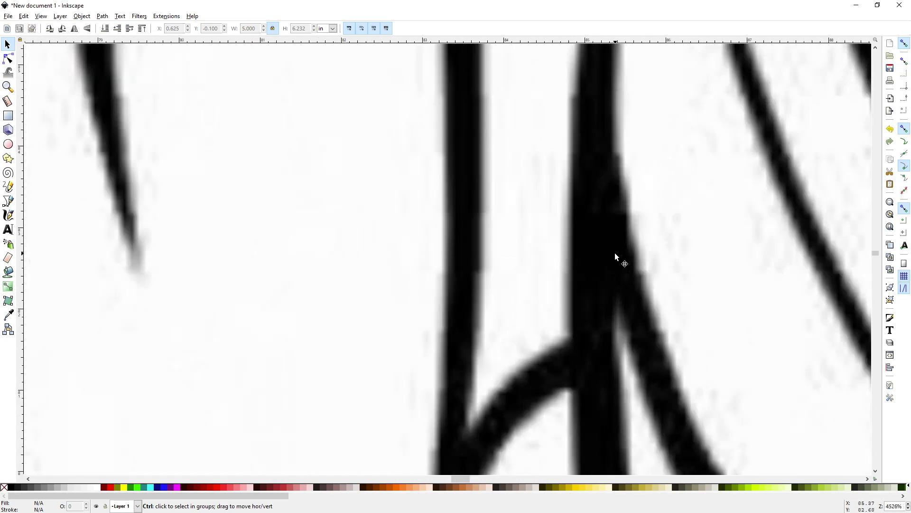
pyautogui.scroll(-1, 614, 252)
pyautogui.scroll(1, 614, 253)
pyautogui.scroll(-8, 614, 252)
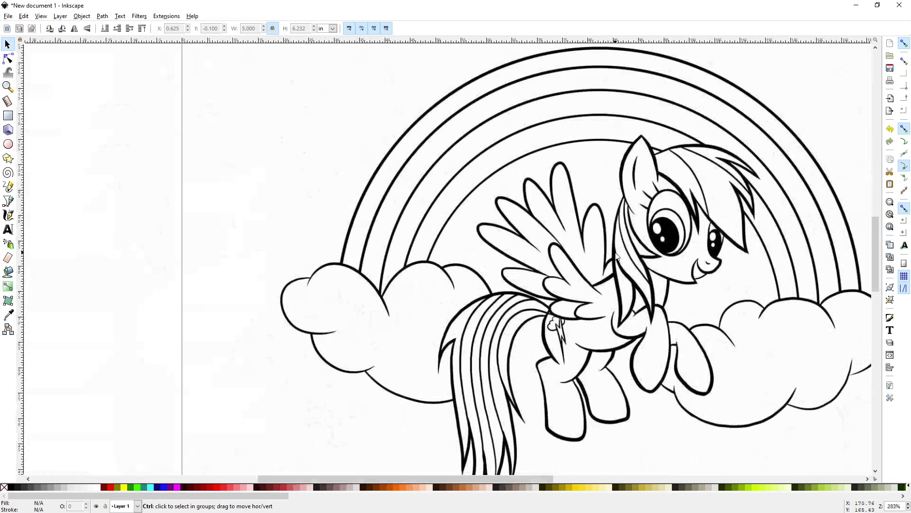
pyautogui.scroll(-3, 615, 255)
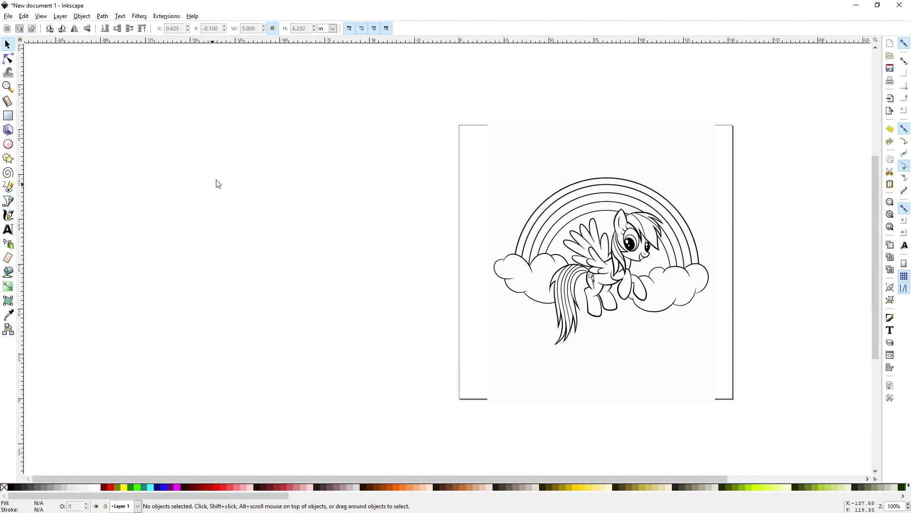
# Step: Trace the imported bitmap into a path using a single-scan brightness cutoff with threshold 0.450 and live preview
pyautogui.click(102, 17)
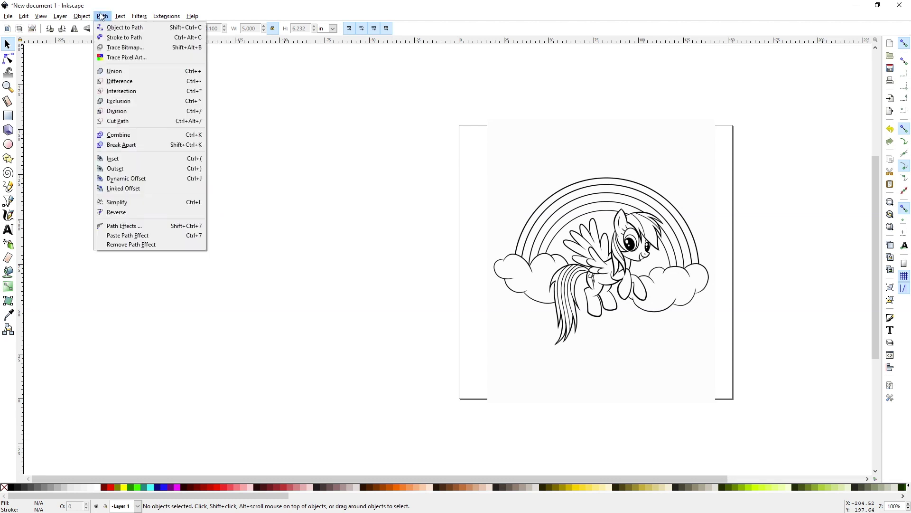
pyautogui.click(123, 48)
pyautogui.click(638, 314)
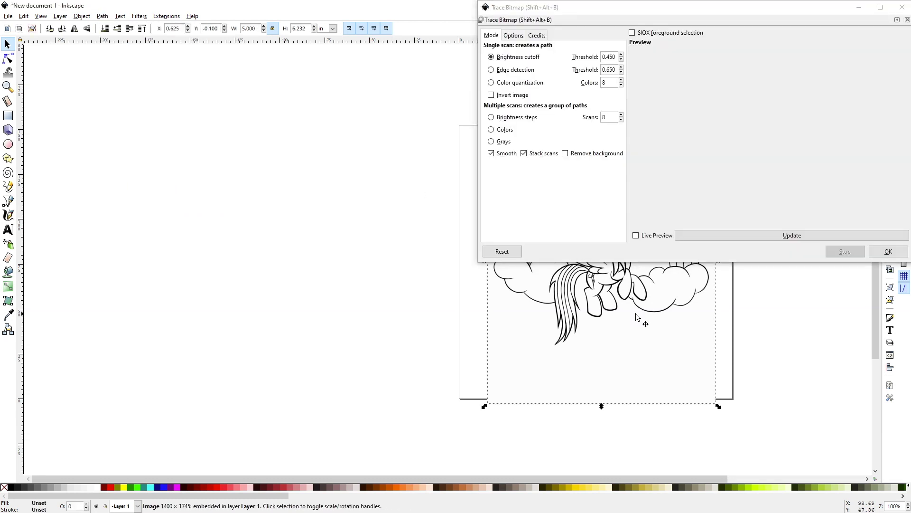
pyautogui.click(653, 237)
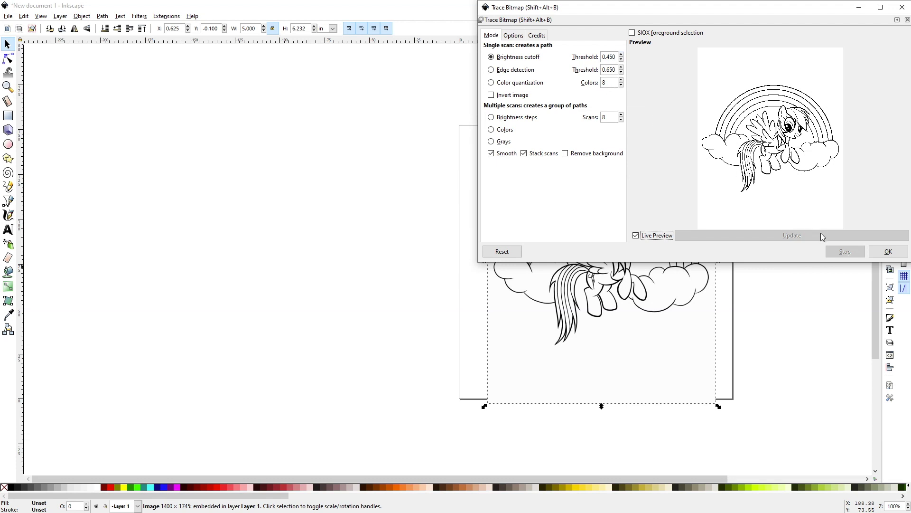
pyautogui.click(886, 251)
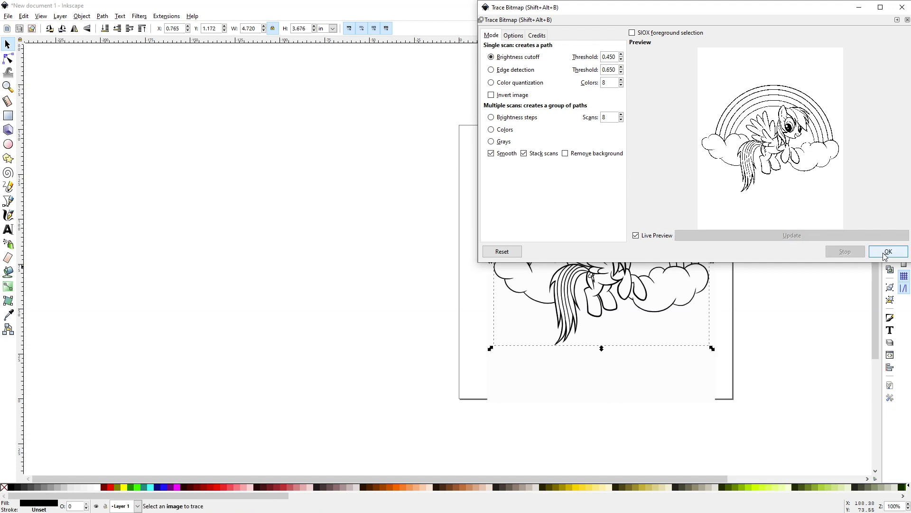
pyautogui.click(902, 7)
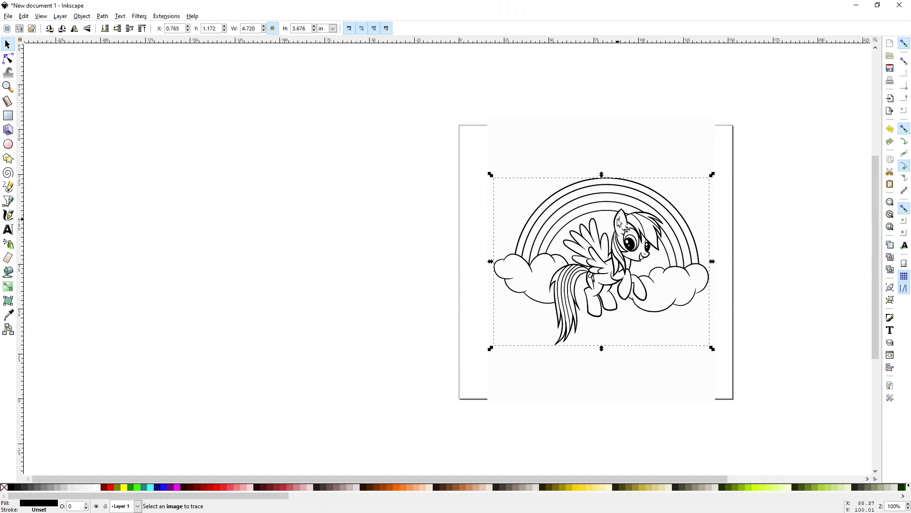
# Step: Move the traced path off the original image and compare the line edges of both up close
pyautogui.moveTo(610, 266)
pyautogui.mouseDown()
pyautogui.moveTo(498, 262)
pyautogui.moveTo(437, 234)
pyautogui.moveTo(473, 281)
pyautogui.moveTo(417, 342)
pyautogui.moveTo(434, 296)
pyautogui.mouseUp()
pyautogui.keyDown('ctrl'); pyautogui.scroll(7, 582, 266); pyautogui.keyUp('ctrl')
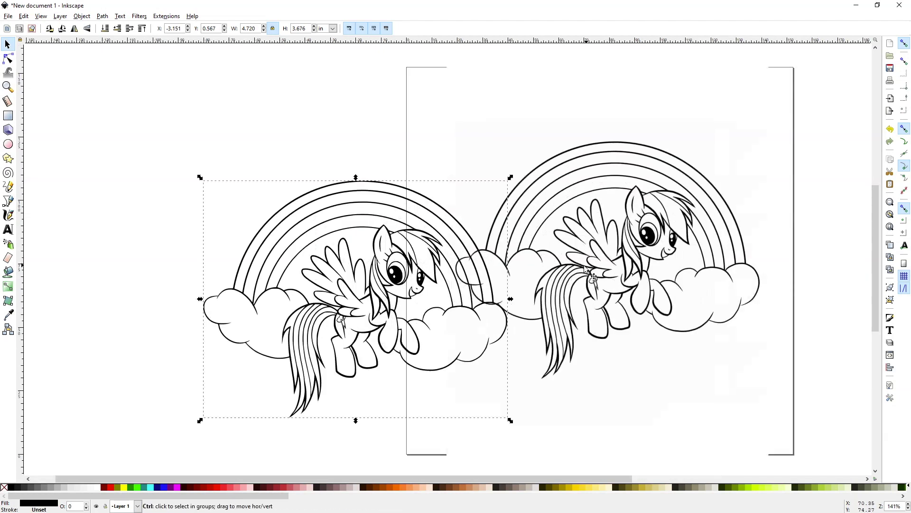
pyautogui.keyDown('ctrl'); pyautogui.scroll(4, 581, 266); pyautogui.keyUp('ctrl')
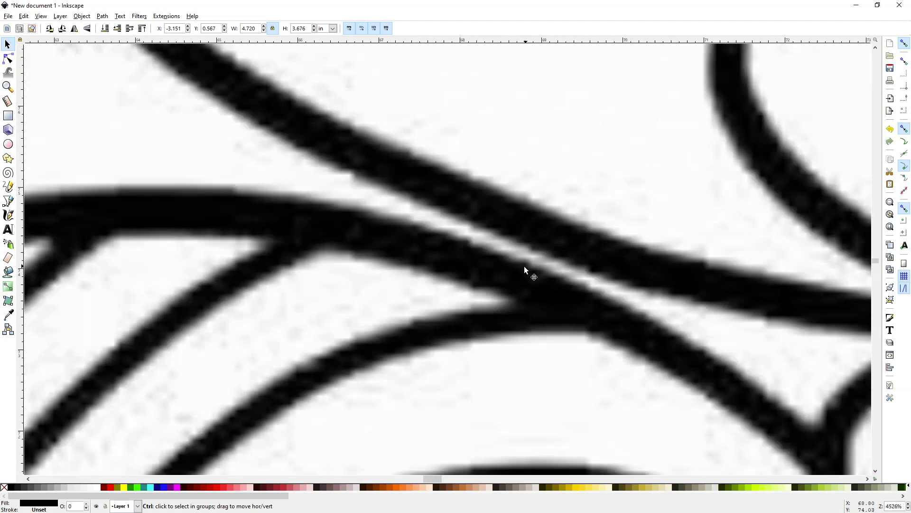
pyautogui.keyDown('ctrl'); pyautogui.scroll(-9, 529, 271); pyautogui.keyUp('ctrl')
pyautogui.keyDown('ctrl'); pyautogui.scroll(6, 340, 306); pyautogui.keyUp('ctrl')
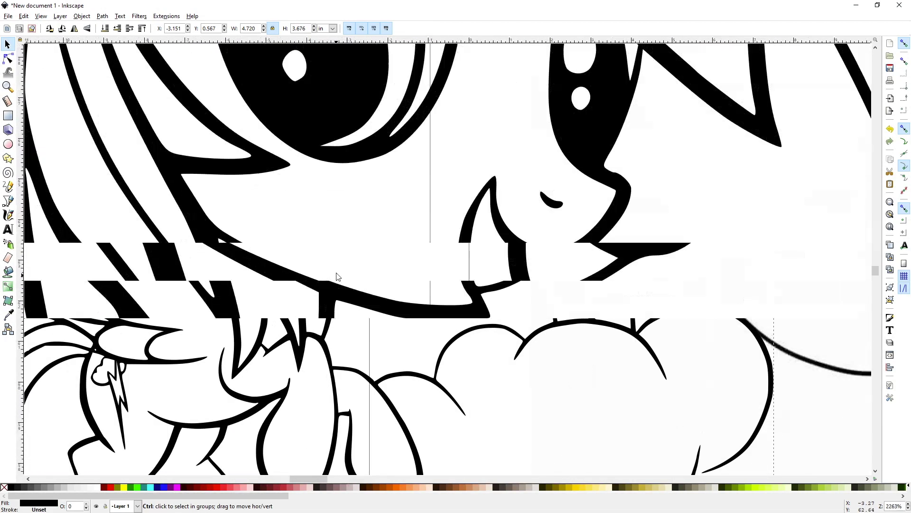
pyautogui.keyDown('ctrl'); pyautogui.scroll(-9, 298, 299); pyautogui.keyUp('ctrl')
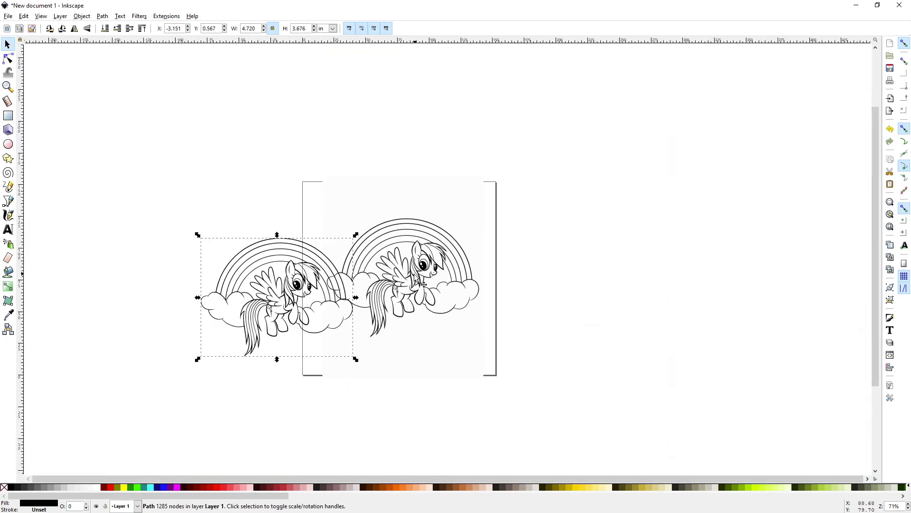
# Step: Delete the original bitmap image, keeping only the traced path
pyautogui.click(411, 262)
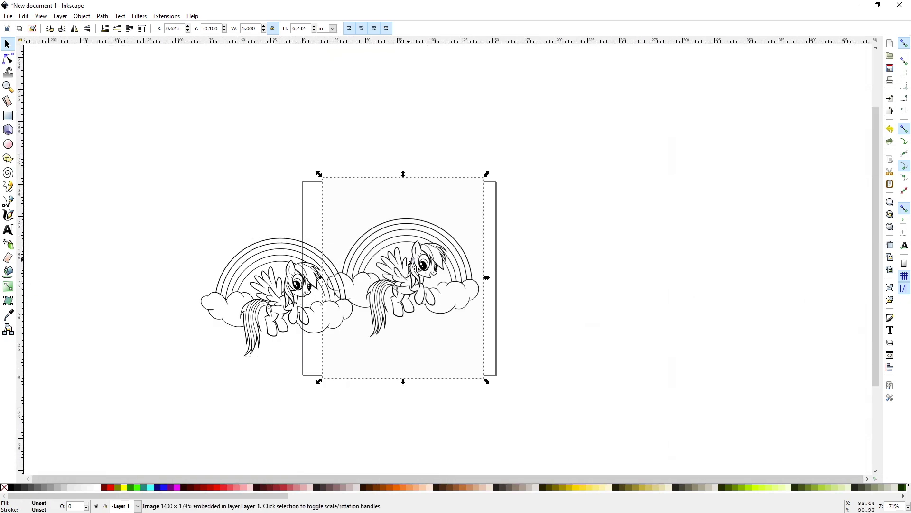
pyautogui.moveTo(403, 239); pyautogui.dragTo(532, 226)
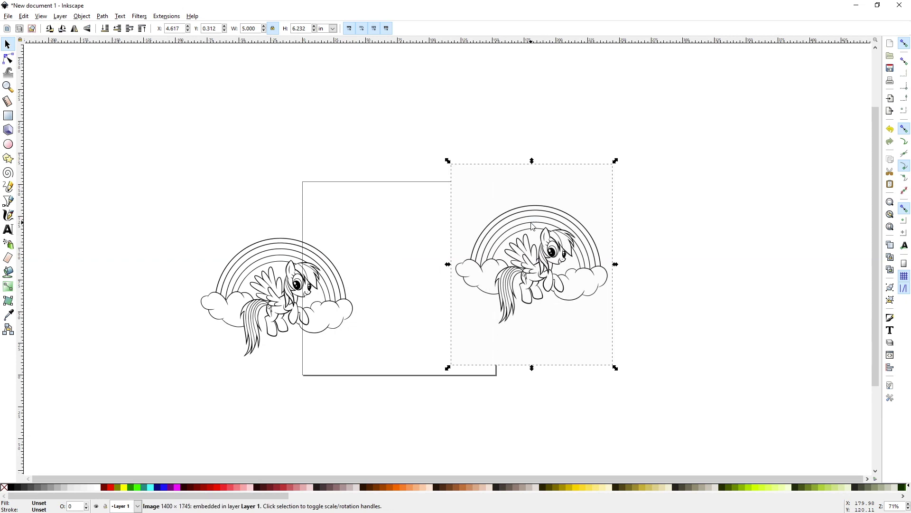
pyautogui.press('Delete')
# Step: Center the traced path on the page and set its width to 5 in with proportions locked
pyautogui.moveTo(292, 254); pyautogui.dragTo(413, 236)
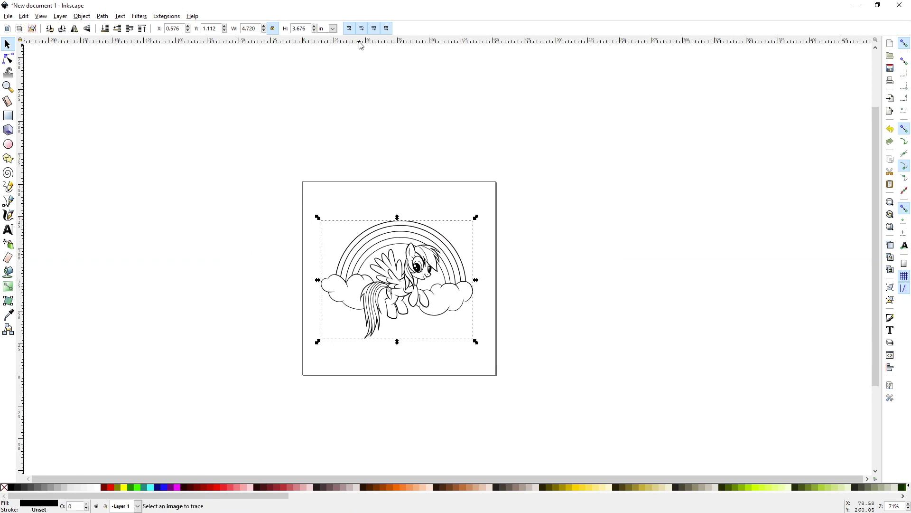
pyautogui.hotkey('ctrl', 'a')
pyautogui.write('5')
pyautogui.press('Return')
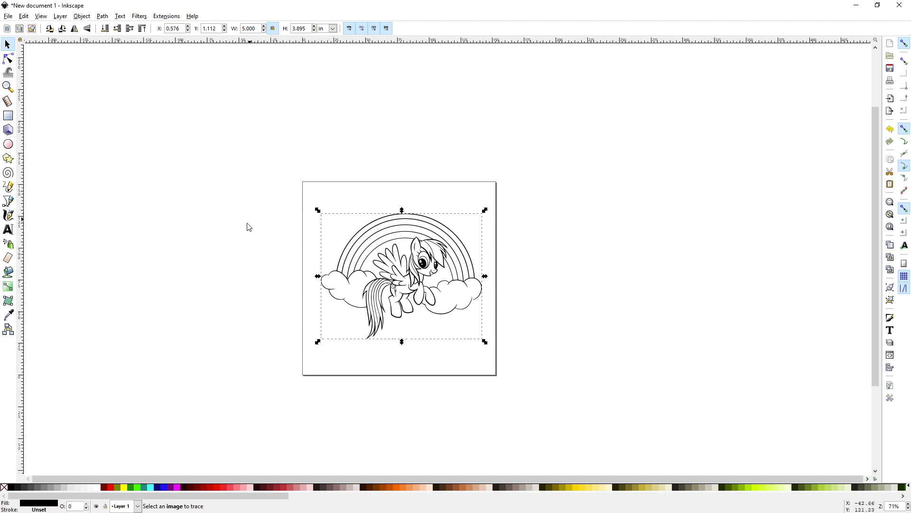
pyautogui.moveTo(414, 245); pyautogui.dragTo(410, 246)
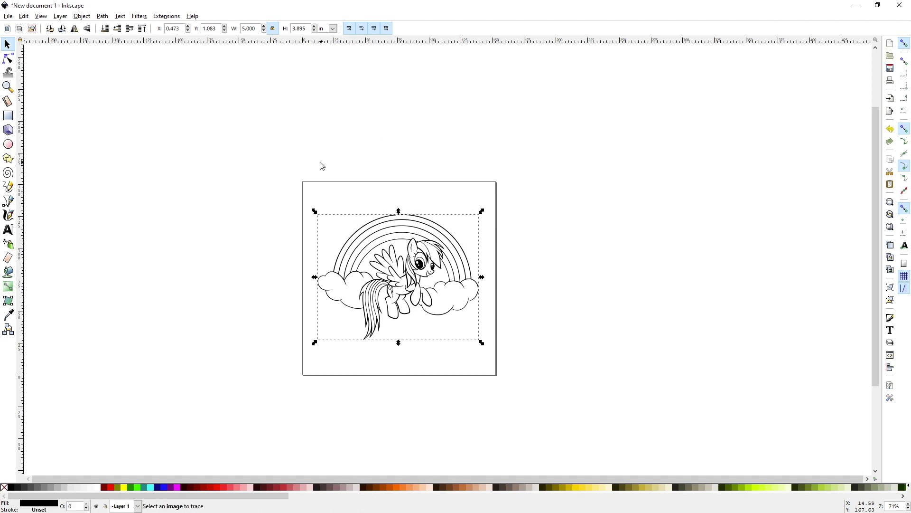
# Step: Duplicate the current layer with the traced artwork and hide the original Layer 1
pyautogui.click(60, 17)
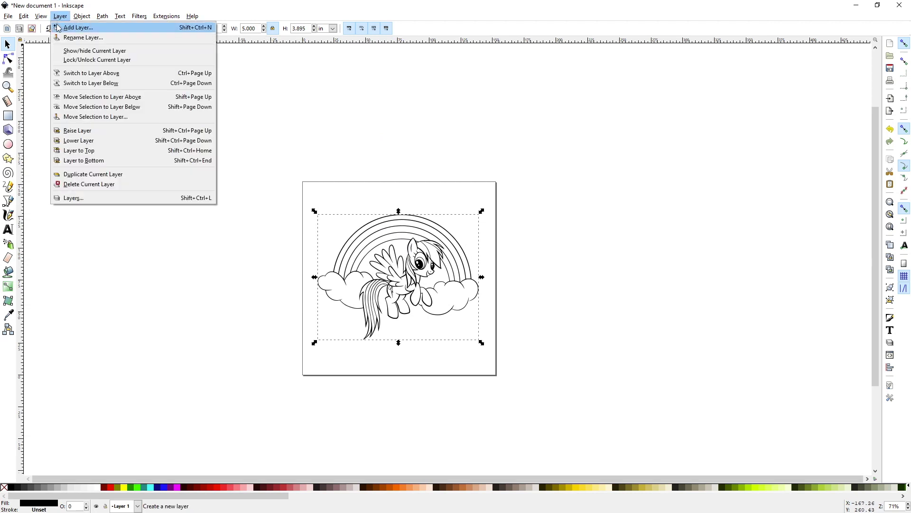
pyautogui.click(74, 174)
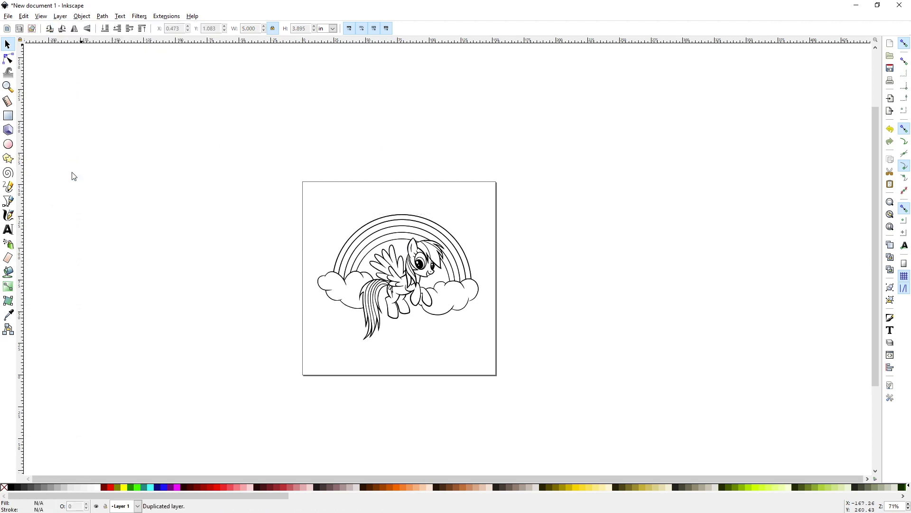
pyautogui.hotkey('shift', 'alt', 'b')
pyautogui.click(60, 16)
pyautogui.click(72, 52)
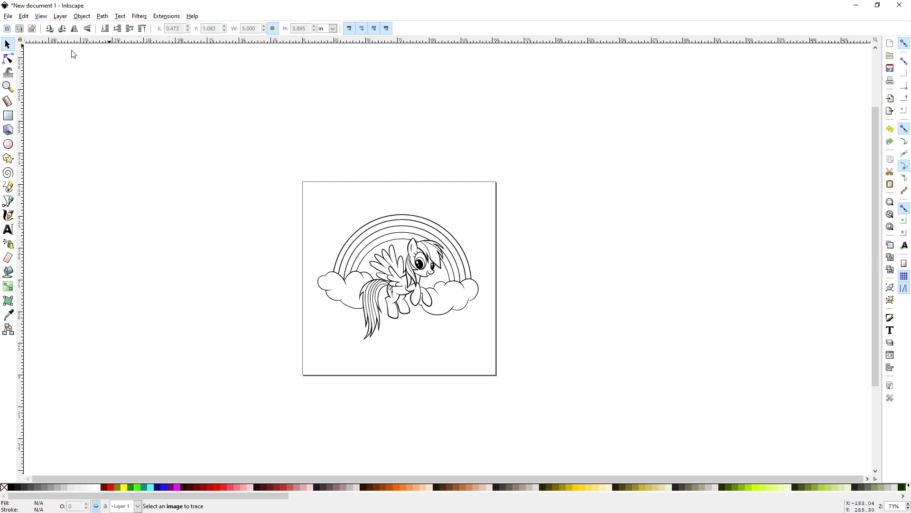
pyautogui.click(73, 80)
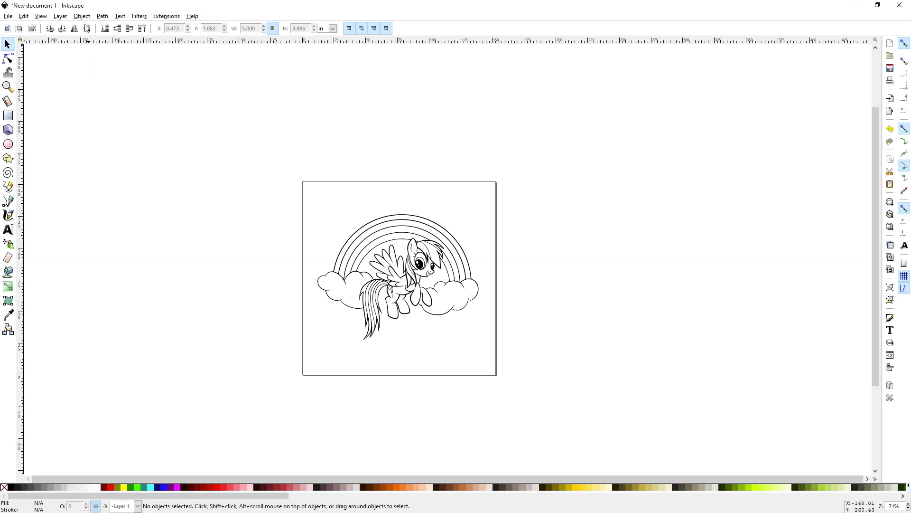
# Step: Show the layer list and make Layer 1 copy the current layer
pyautogui.click(60, 17)
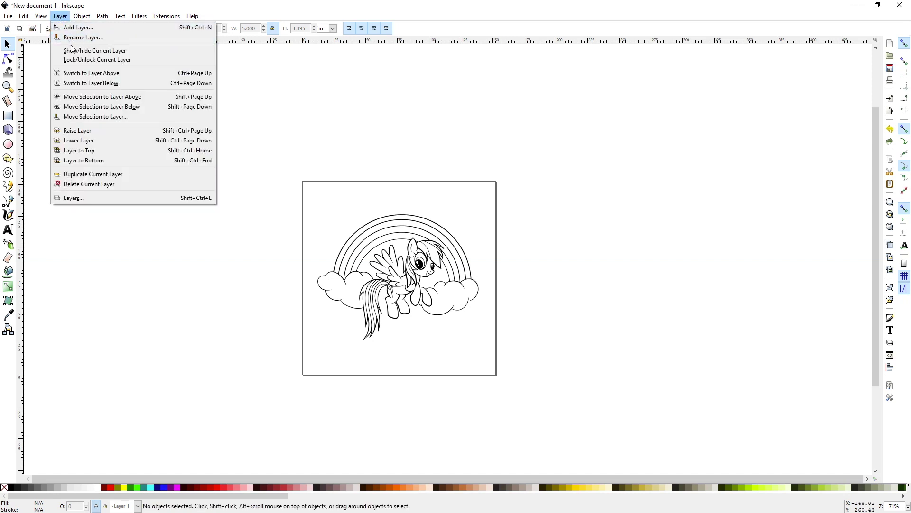
pyautogui.click(73, 198)
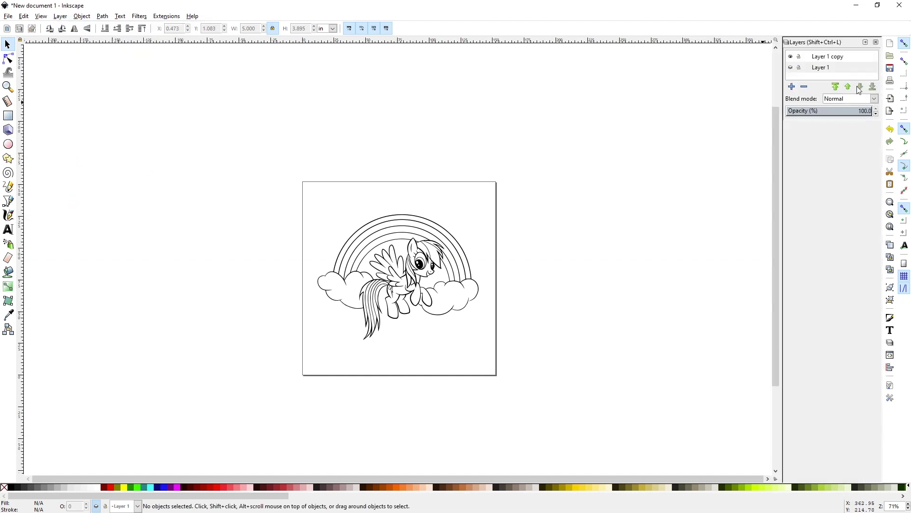
pyautogui.click(825, 70)
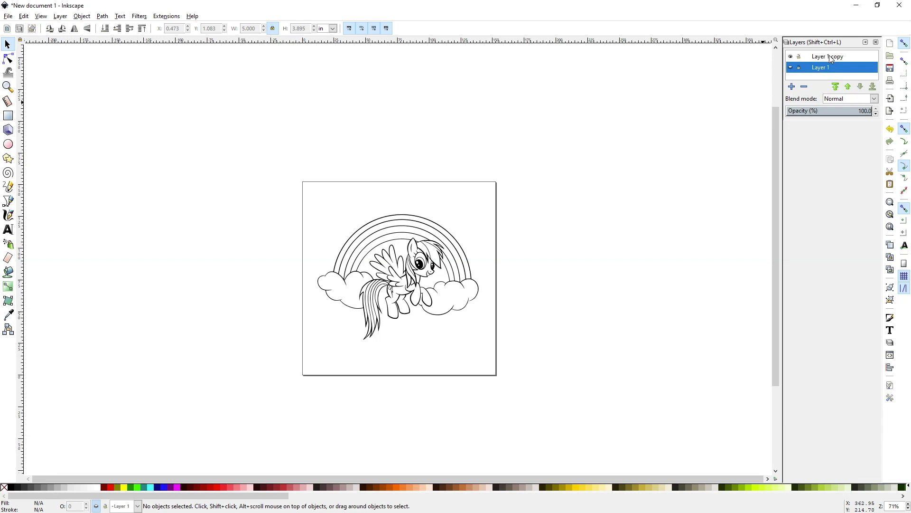
pyautogui.click(830, 58)
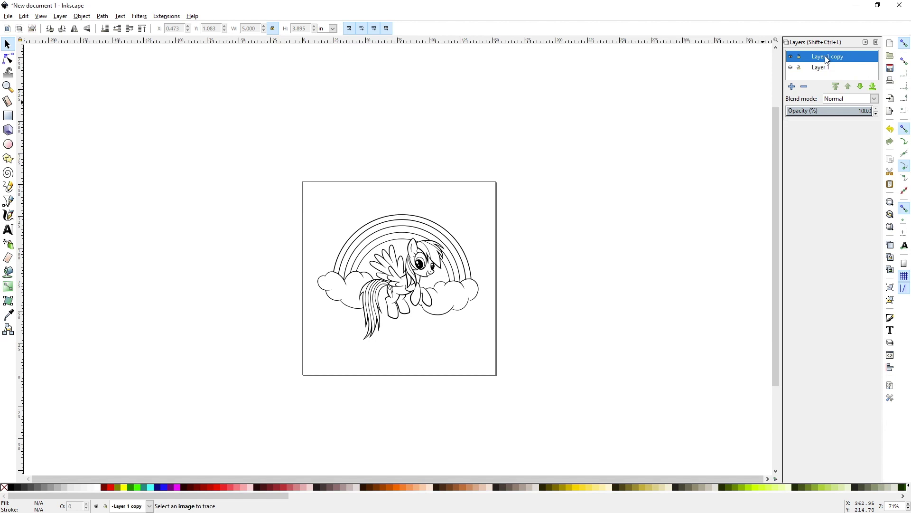
pyautogui.click(821, 63)
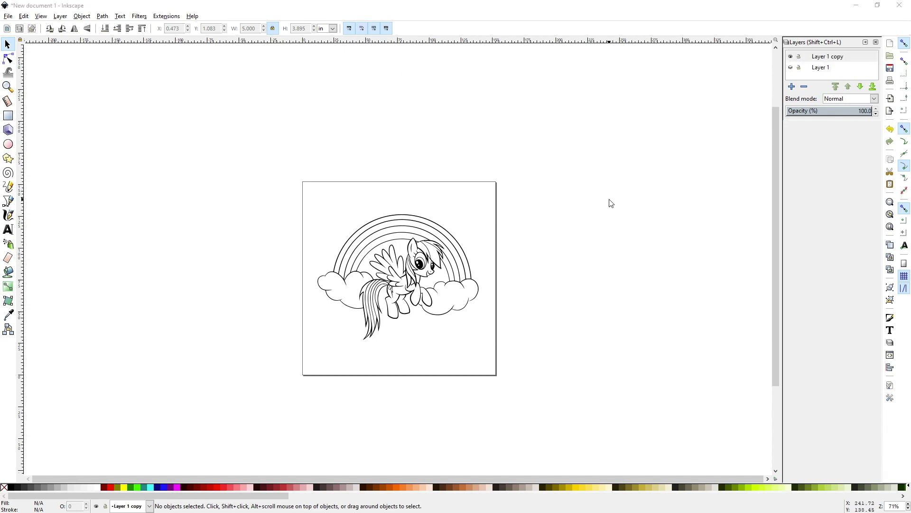
# Step: Break the traced path in Layer 1 copy apart and union the pieces into one silhouette
pyautogui.click(890, 227)
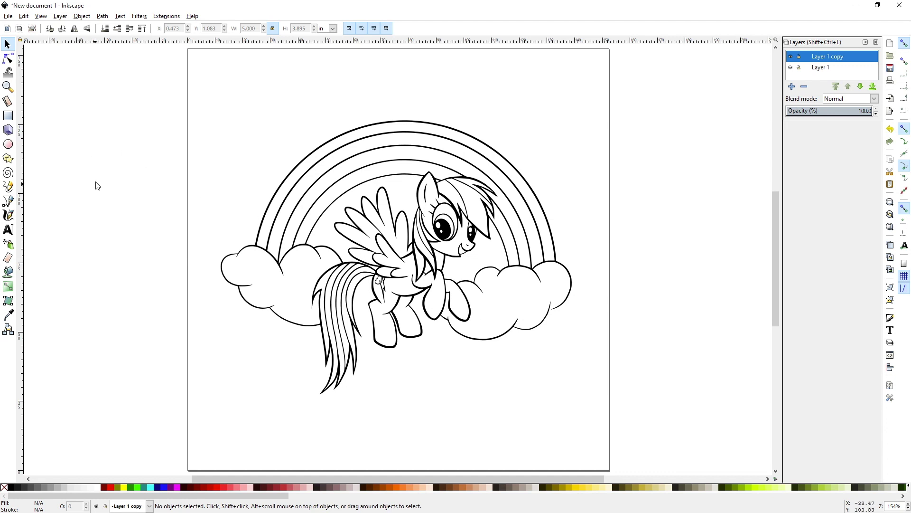
pyautogui.click(331, 202)
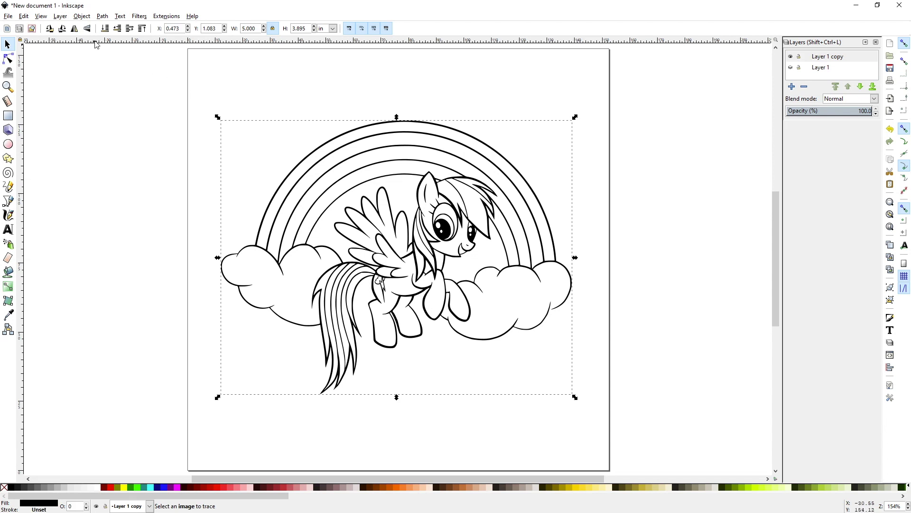
pyautogui.click(103, 17)
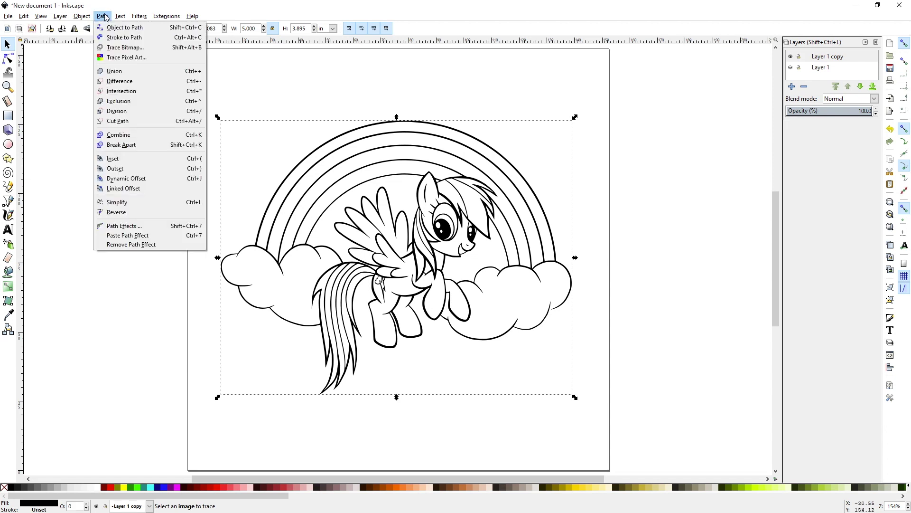
pyautogui.click(122, 145)
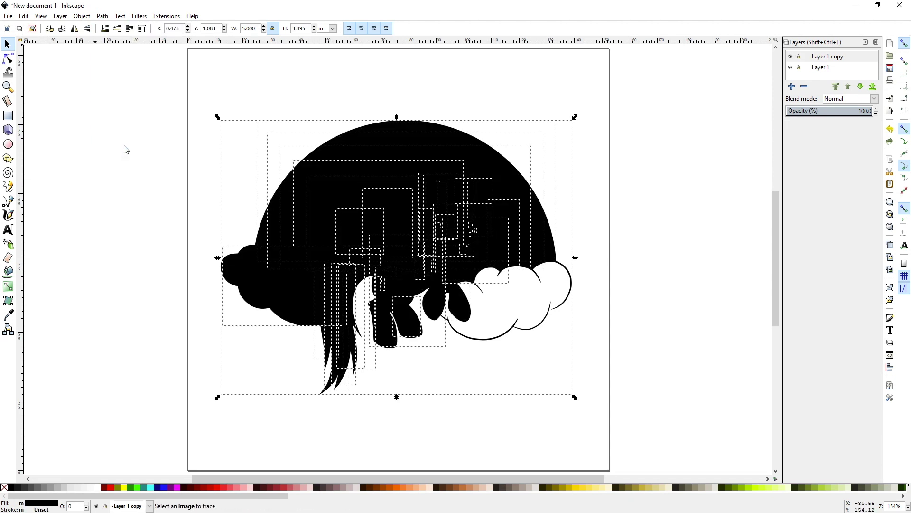
pyautogui.click(102, 16)
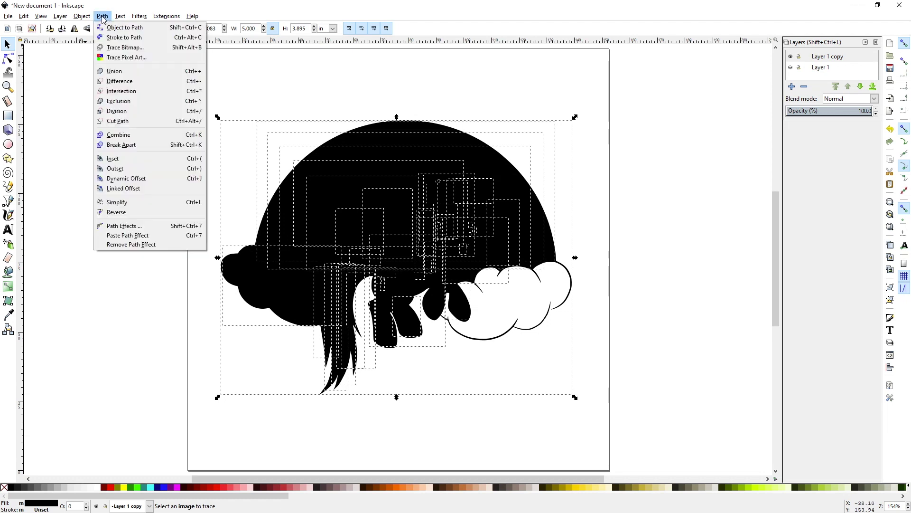
pyautogui.click(110, 72)
pyautogui.click(132, 187)
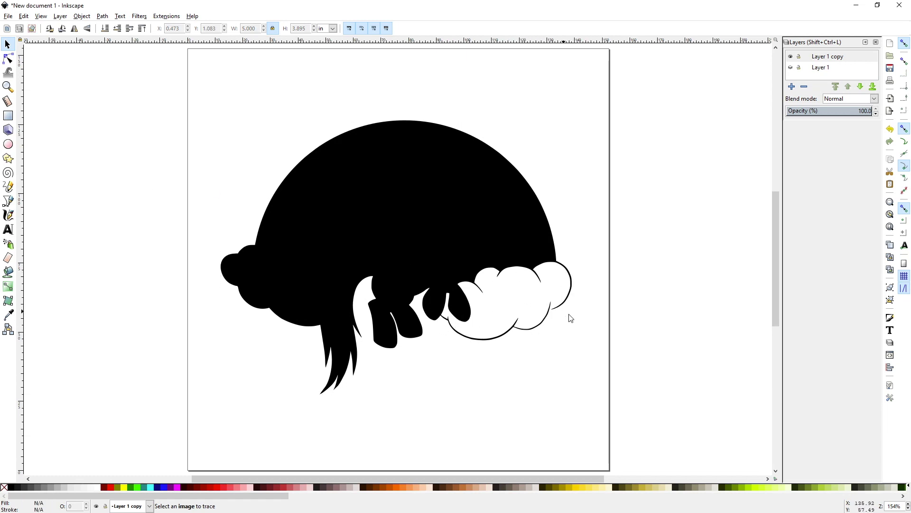
# Step: Inspect the gaps in the cloud outline, try thickening the silhouette with repeated Outset, and undo the offsets
pyautogui.keyDown('ctrl'); pyautogui.scroll(4, 577, 327); pyautogui.keyUp('ctrl')
pyautogui.keyDown('ctrl'); pyautogui.scroll(2, 499, 264); pyautogui.keyUp('ctrl')
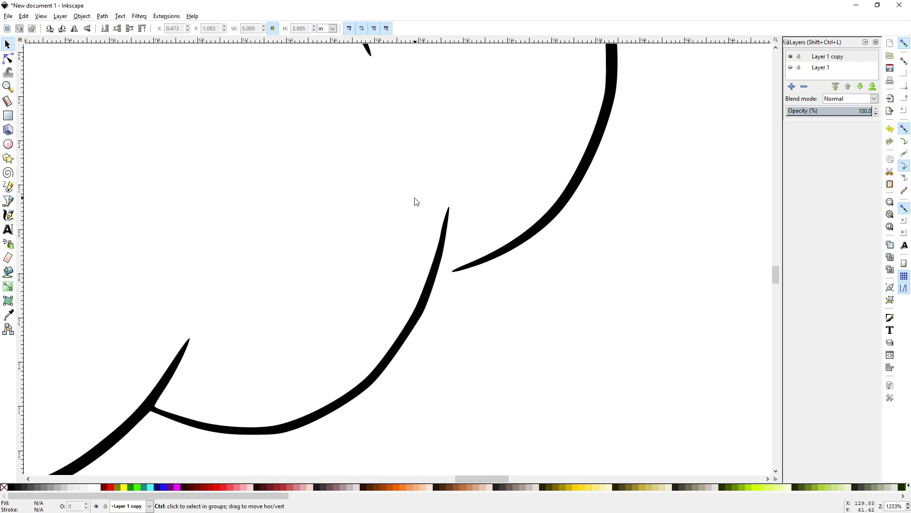
pyautogui.keyDown('ctrl'); pyautogui.scroll(-3, 413, 201); pyautogui.keyUp('ctrl')
pyautogui.keyDown('ctrl'); pyautogui.scroll(-4, 297, 186); pyautogui.keyUp('ctrl')
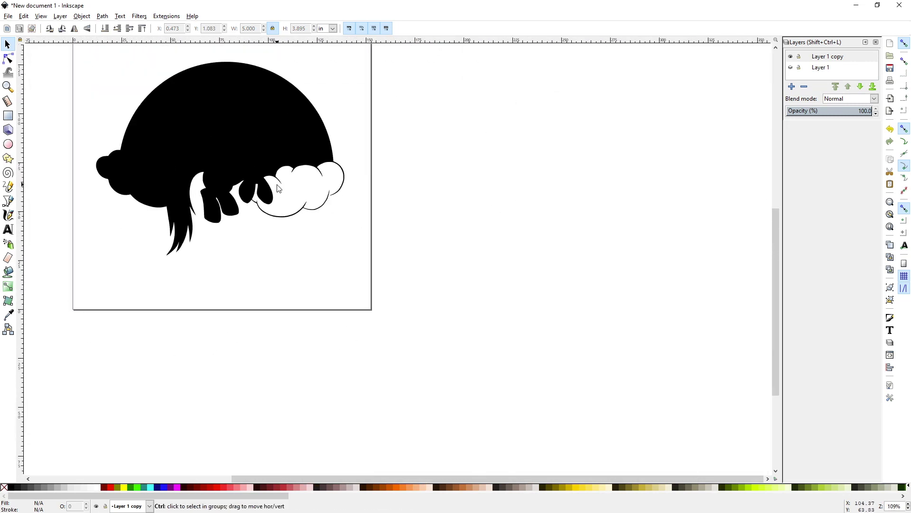
pyautogui.click(890, 228)
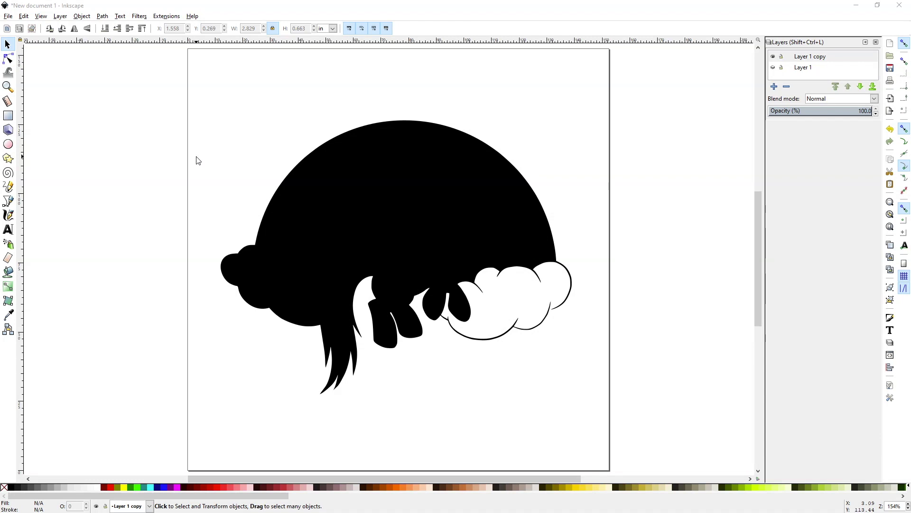
pyautogui.click(366, 189)
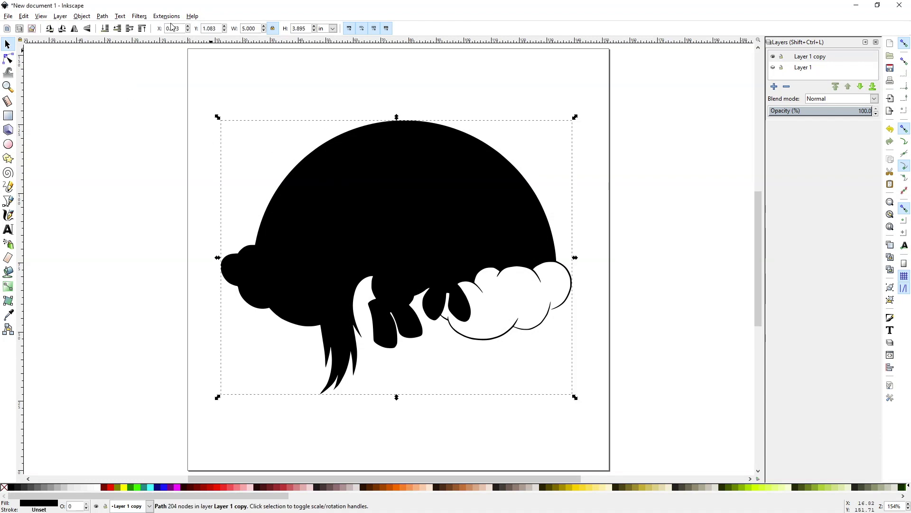
pyautogui.click(102, 16)
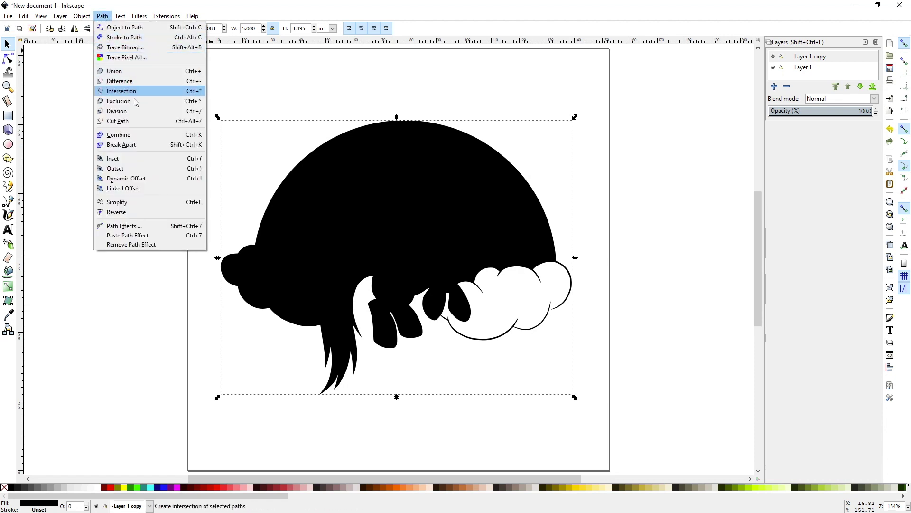
pyautogui.click(128, 168)
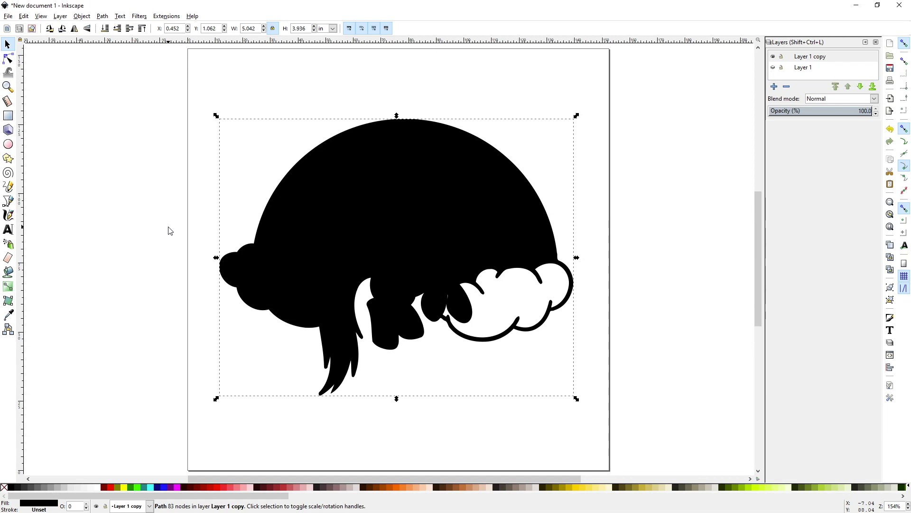
pyautogui.click(102, 16)
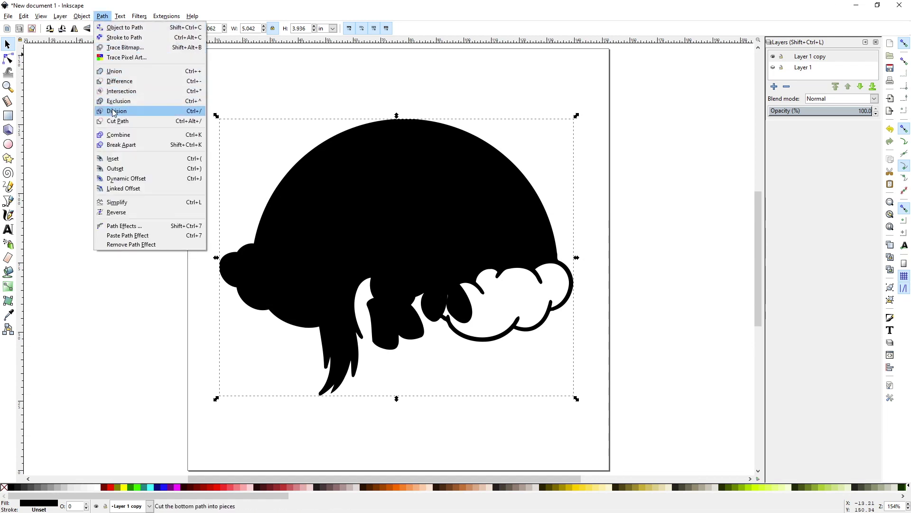
pyautogui.click(130, 168)
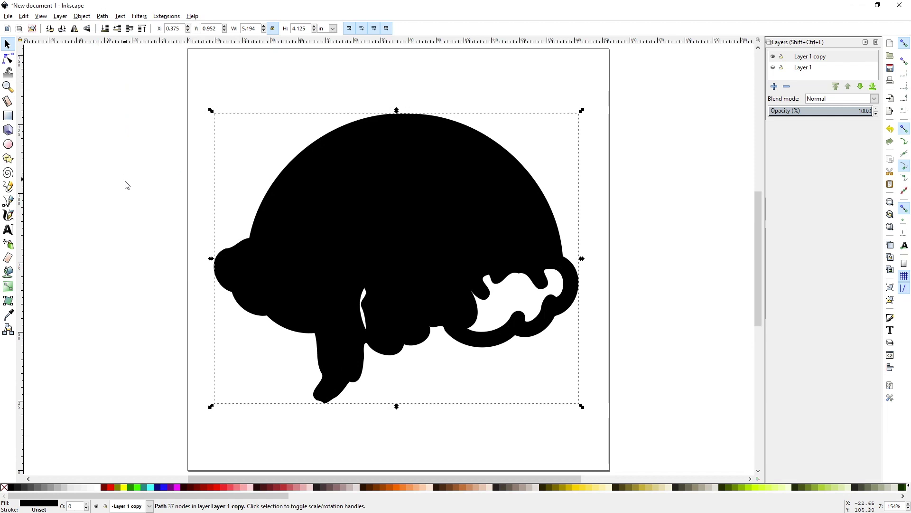
pyautogui.click(129, 197)
pyautogui.hotkey('ctrl', 'z')
pyautogui.hotkey('ctrl', 'z')
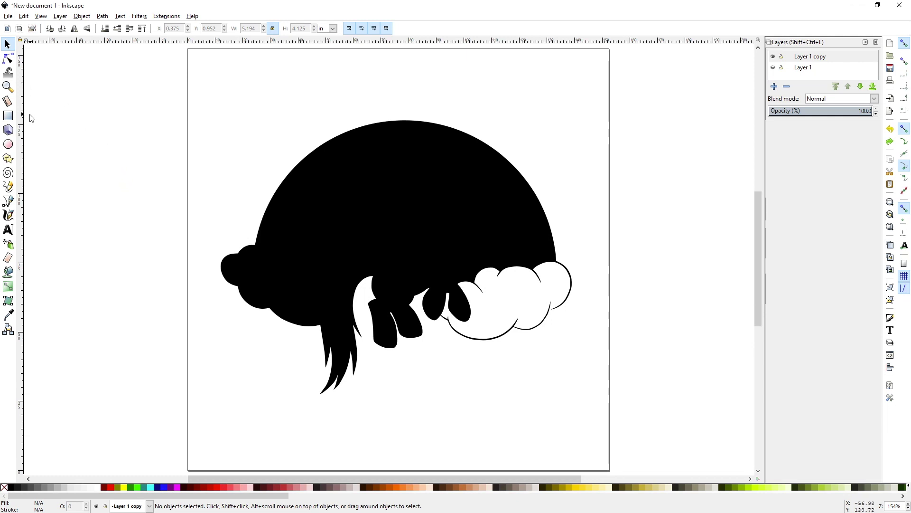
# Step: Draw a rectangle on the page below the silhouette and set it to 71.5 mm wide and 16.5 mm high
pyautogui.click(8, 117)
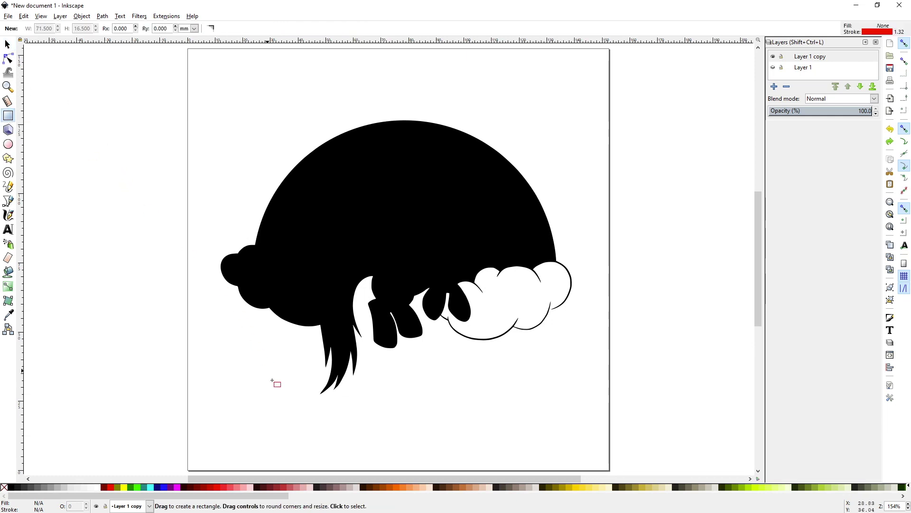
pyautogui.moveTo(252, 403); pyautogui.dragTo(441, 452)
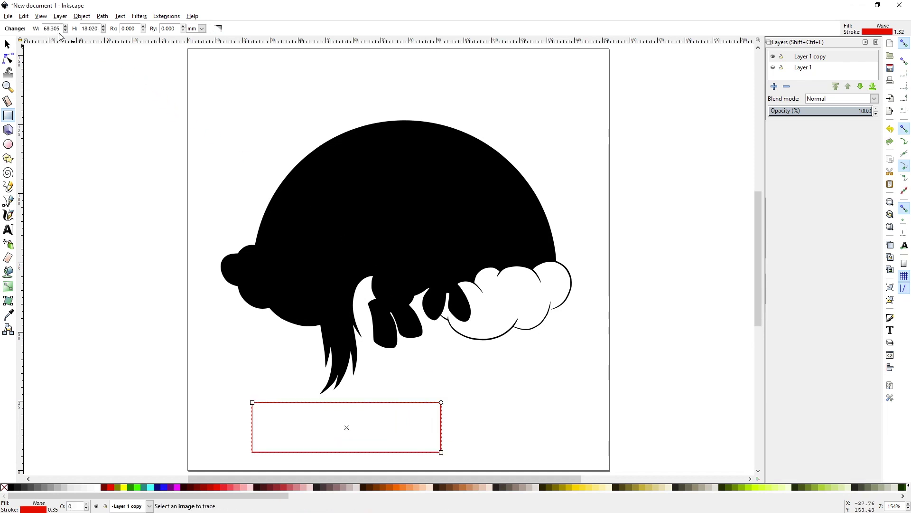
pyautogui.moveTo(61, 29); pyautogui.dragTo(36, 28)
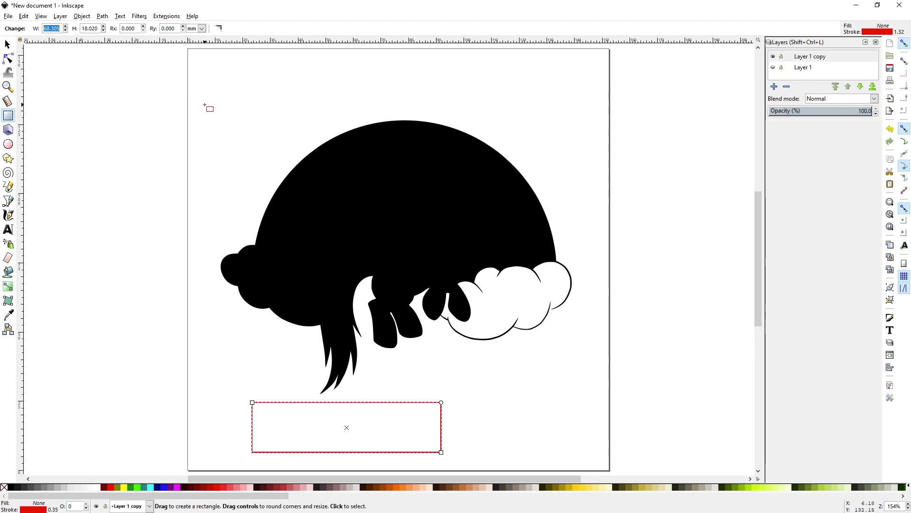
pyautogui.write('71.5')
pyautogui.press('Tab')
pyautogui.write('1')
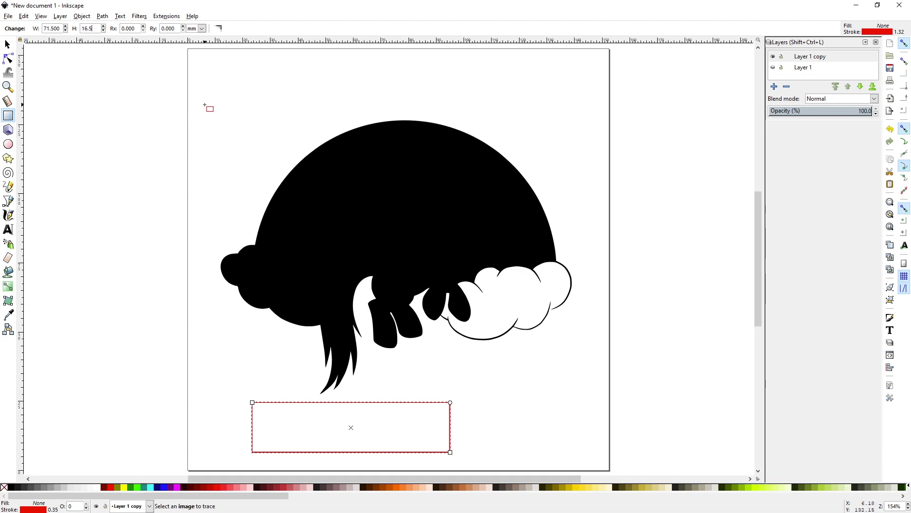
pyautogui.press('Return')
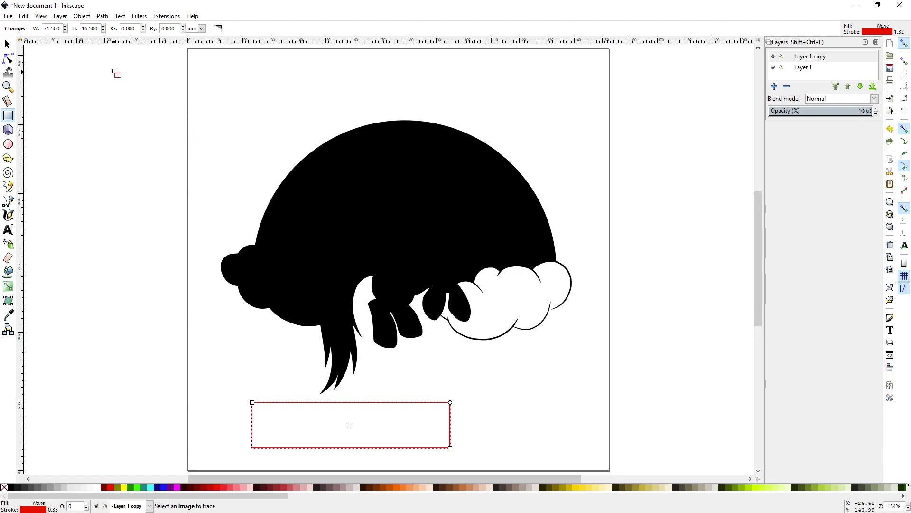
# Step: Move the rectangle just beneath the pony's tail, to about X 1.155 in and Y 0.344 in
pyautogui.click(7, 44)
pyautogui.click(260, 366)
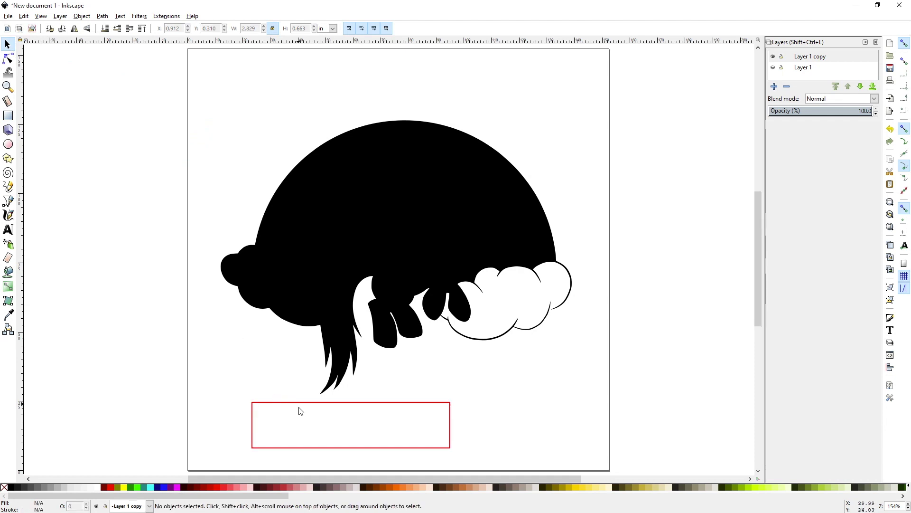
pyautogui.moveTo(350, 403); pyautogui.dragTo(367, 401)
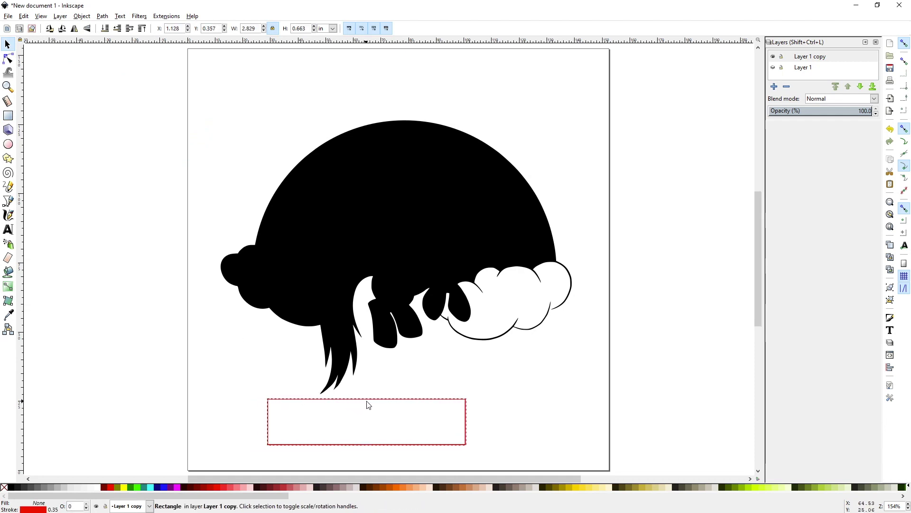
pyautogui.click(513, 386)
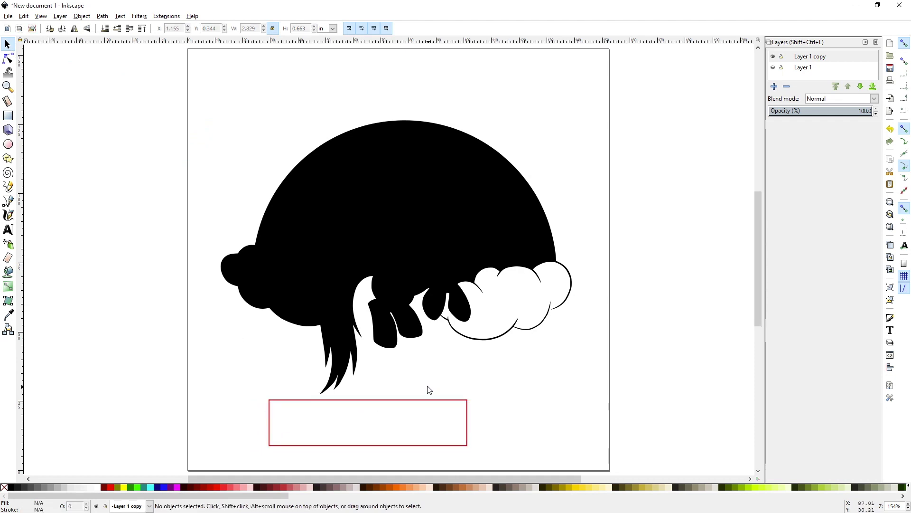
pyautogui.click(407, 404)
pyautogui.click(532, 375)
# Step: Centre the rectangle horizontally under the silhouette, aligning on the vertical axis relative to the biggest object
pyautogui.hotkey('ctrl', 'a')
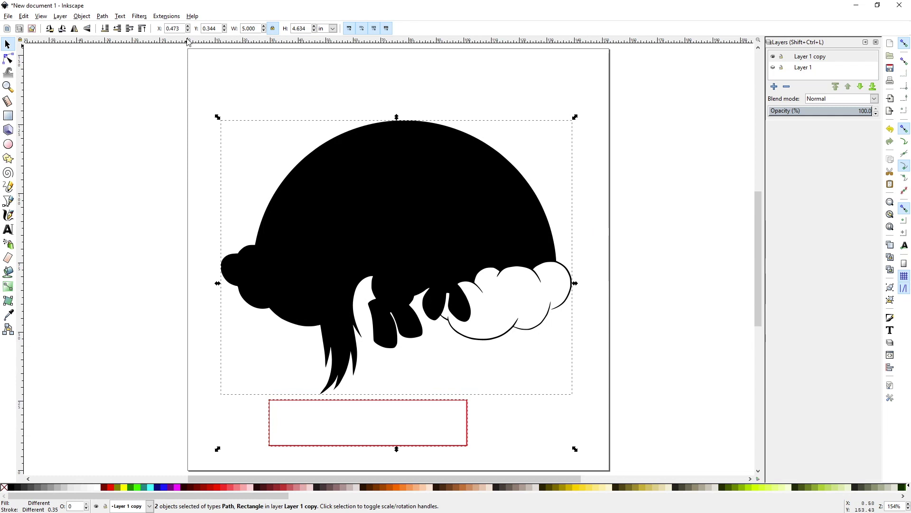
pyautogui.click(88, 17)
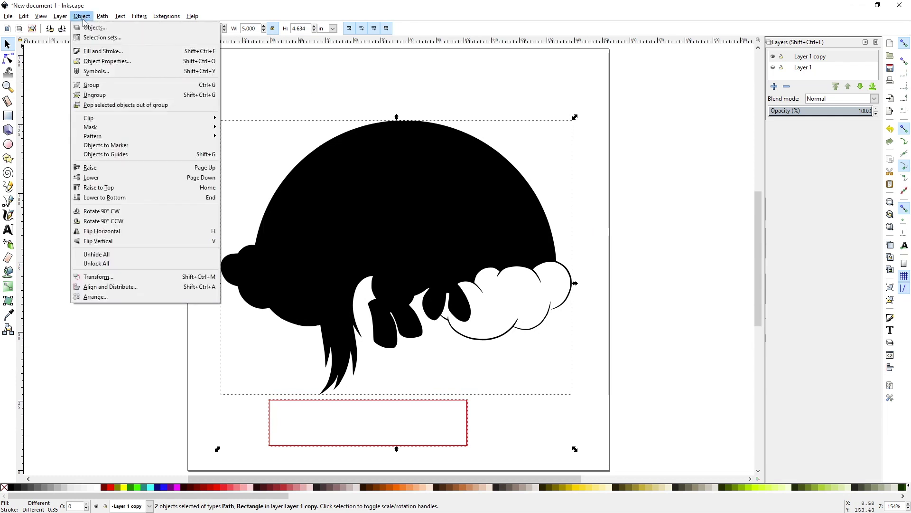
pyautogui.click(155, 287)
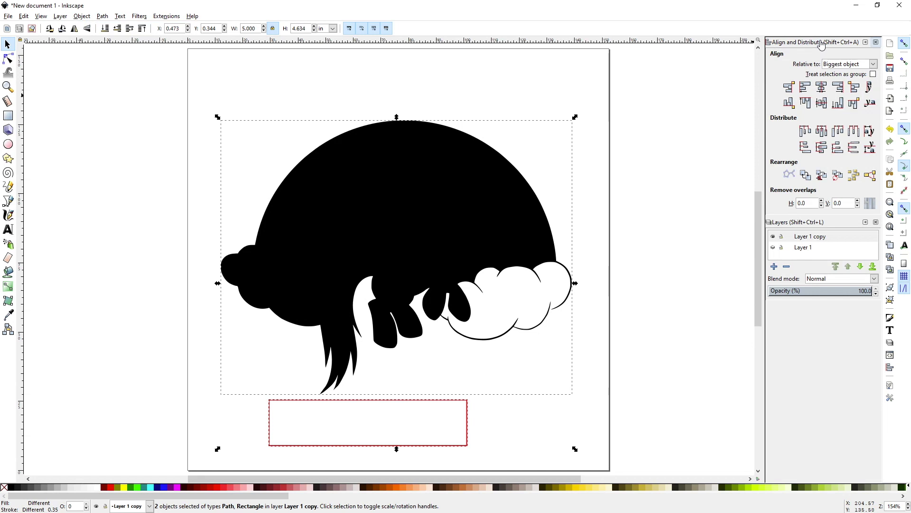
pyautogui.click(873, 64)
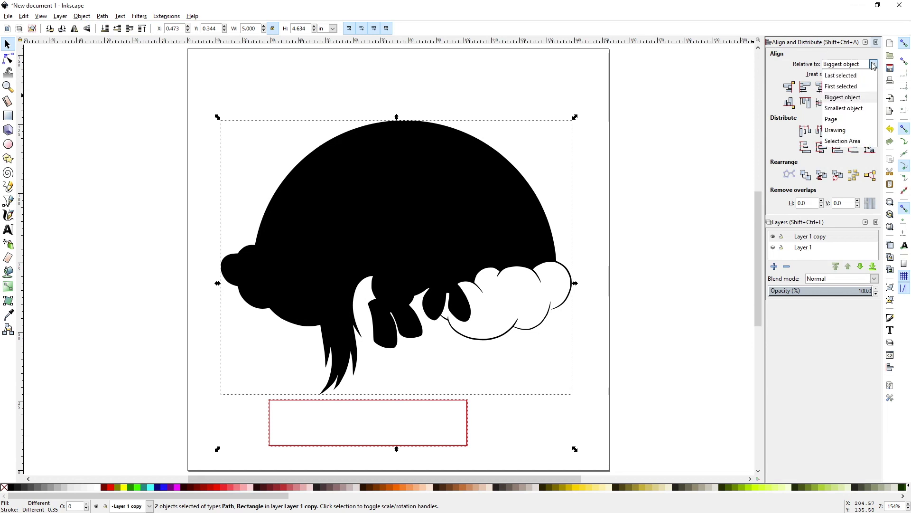
pyautogui.click(850, 97)
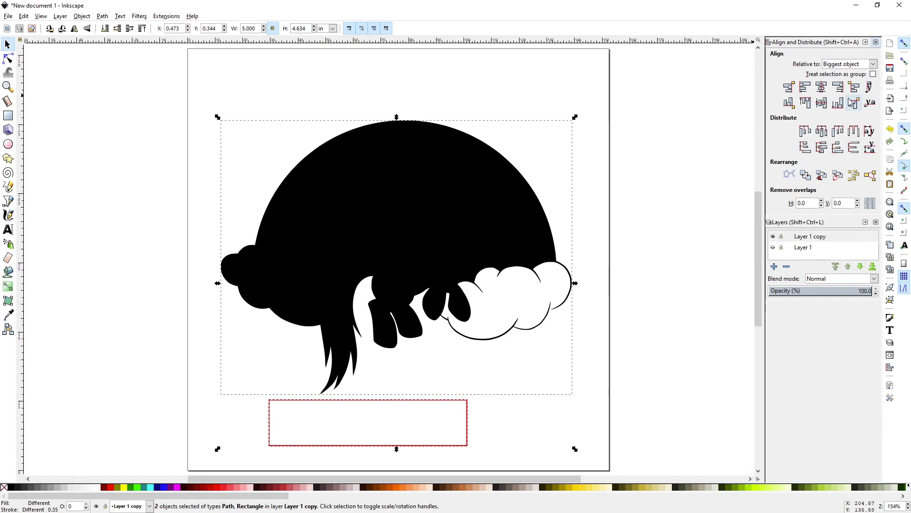
pyautogui.click(822, 87)
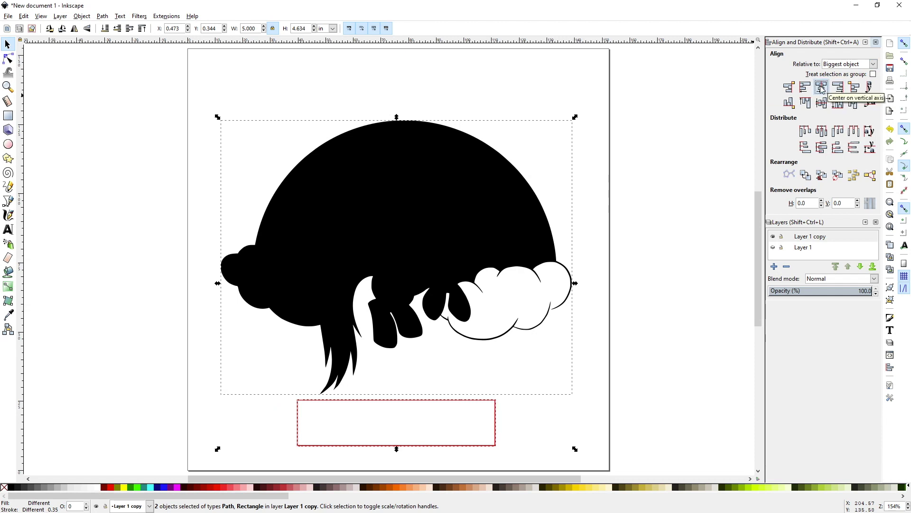
pyautogui.click(646, 135)
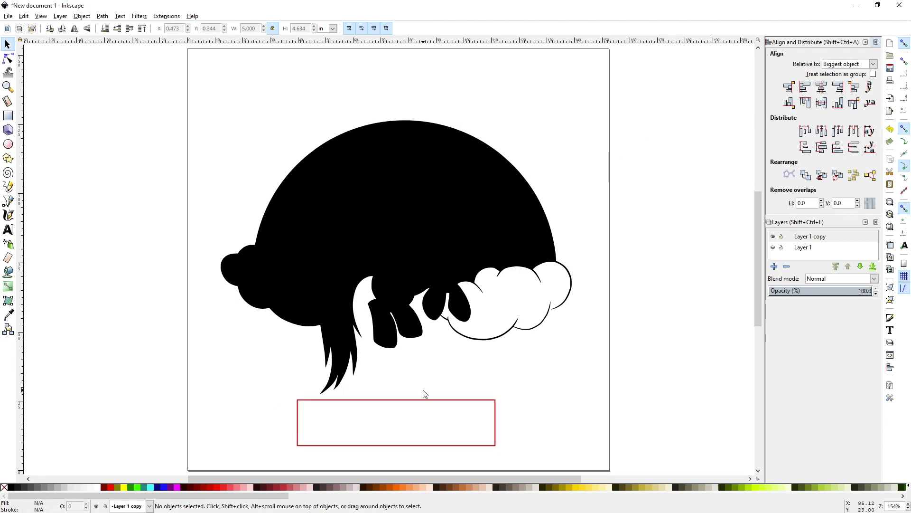
# Step: Nudge the rectangle up so it sits just under the tail tip, at about Y 0.391 in
pyautogui.scroll(-4, 425, 384)
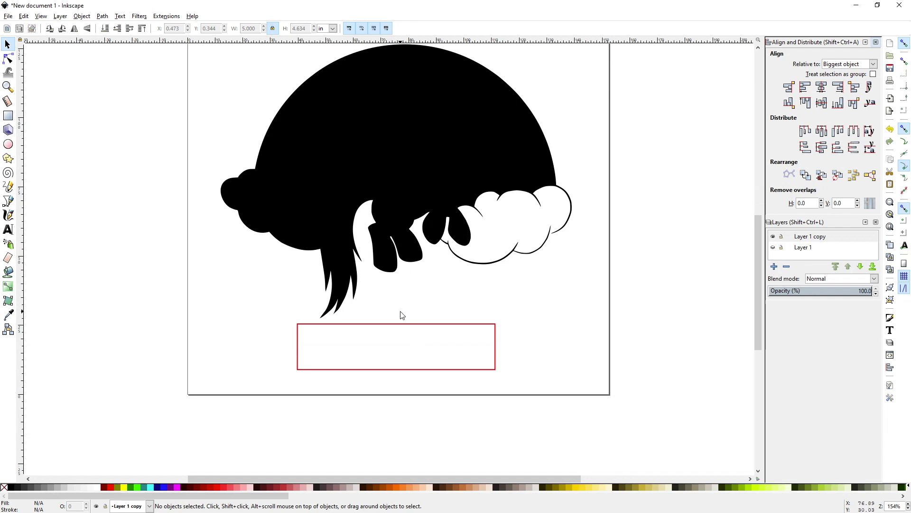
pyautogui.moveTo(423, 323)
pyautogui.mouseDown()
pyautogui.moveTo(423, 398)
pyautogui.moveTo(425, 323)
pyautogui.moveTo(401, 405)
pyautogui.moveTo(411, 323)
pyautogui.mouseUp()
pyautogui.click(417, 300)
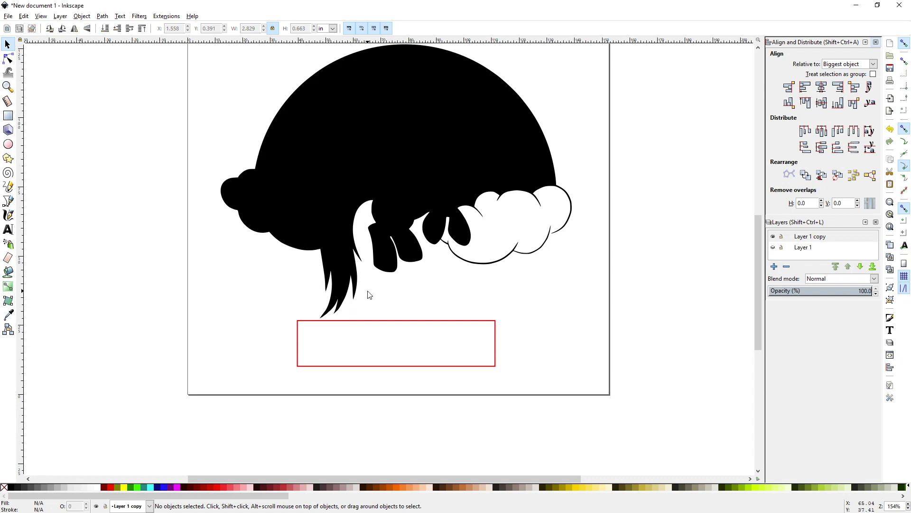
pyautogui.click(890, 228)
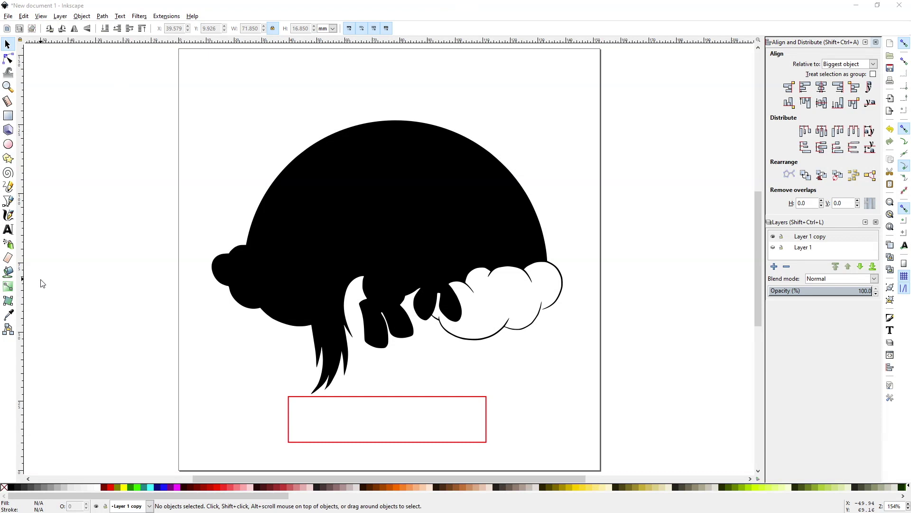
# Step: Make sure snapping is enabled, including snapping to cusp nodes and rectangle corners
pyautogui.click(906, 46)
pyautogui.click(906, 47)
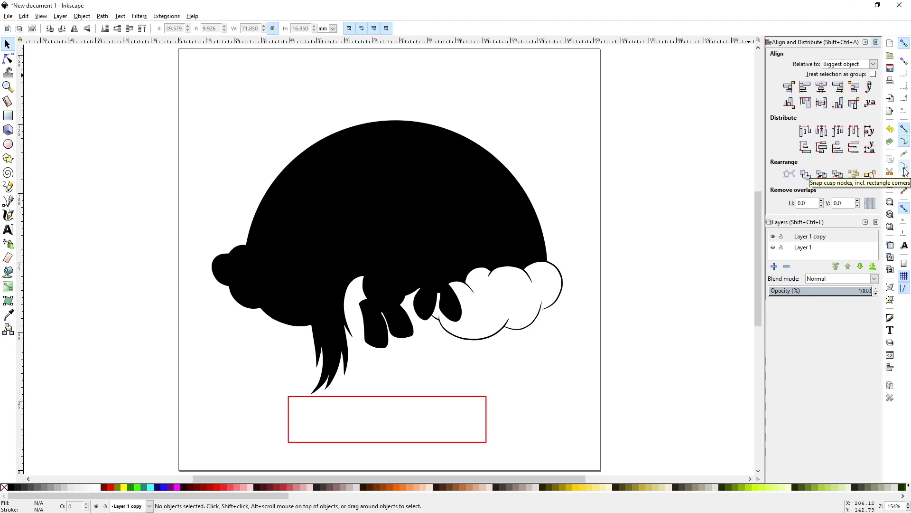
pyautogui.click(904, 167)
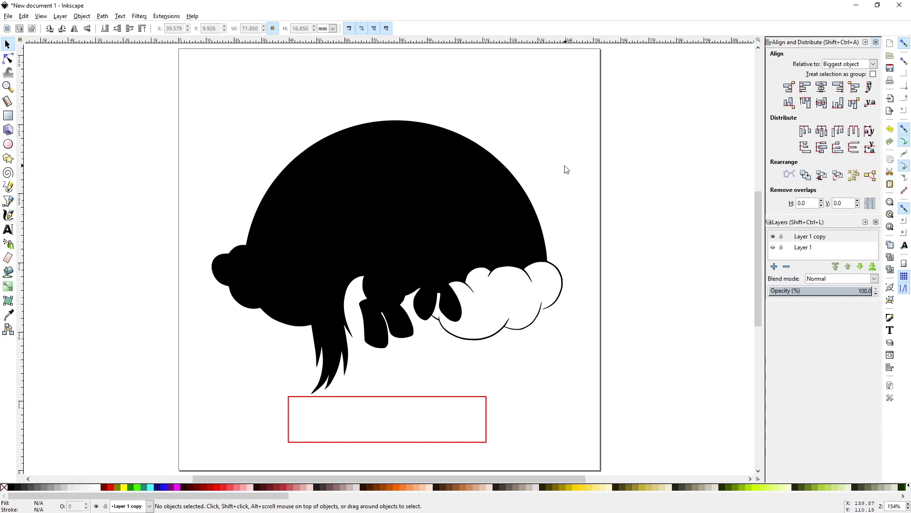
# Step: Draw a straight-segment path from the rectangle's top-left corner via the left cloud edge, the dome and the right cloud edge to its top-right corner
pyautogui.click(8, 202)
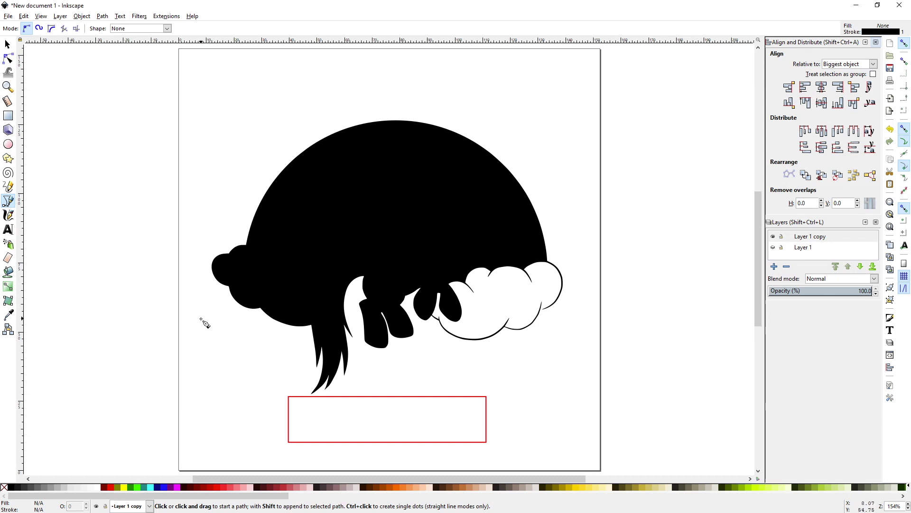
pyautogui.click(289, 397)
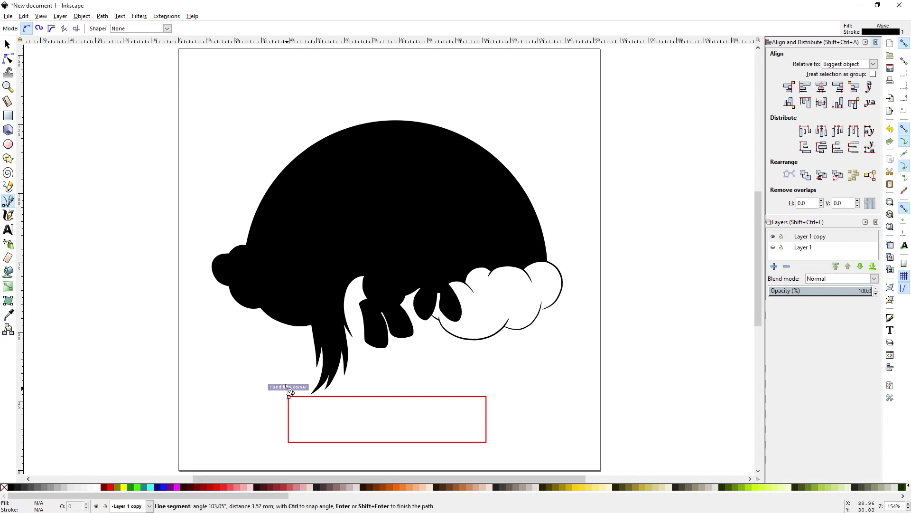
pyautogui.click(212, 270)
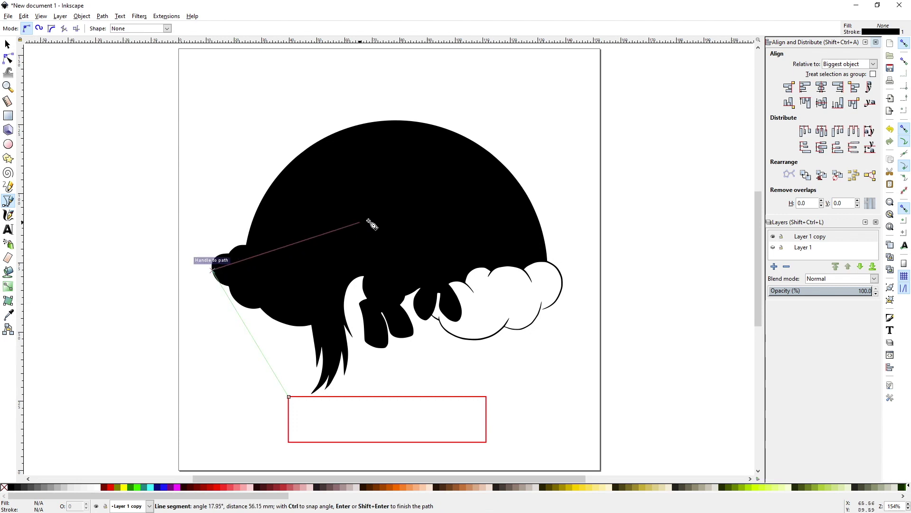
pyautogui.click(426, 206)
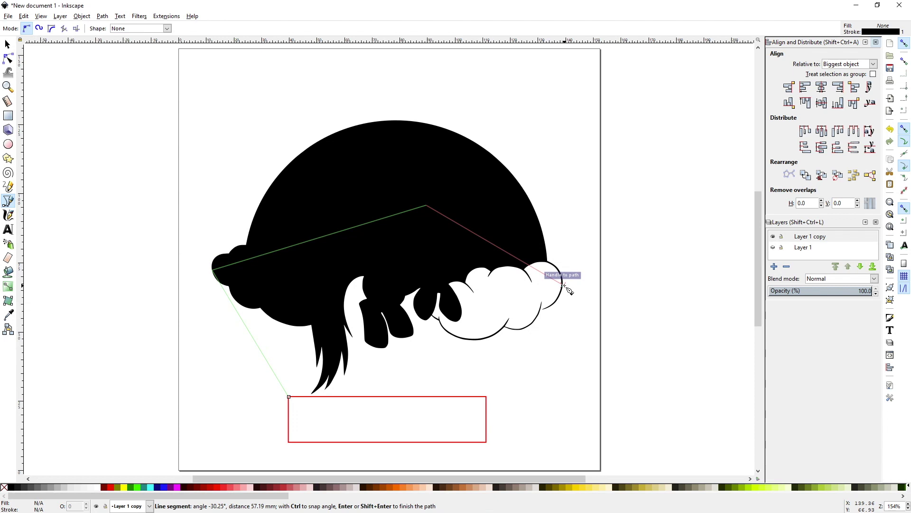
pyautogui.scroll(5, 570, 301)
pyautogui.scroll(-5, 584, 392)
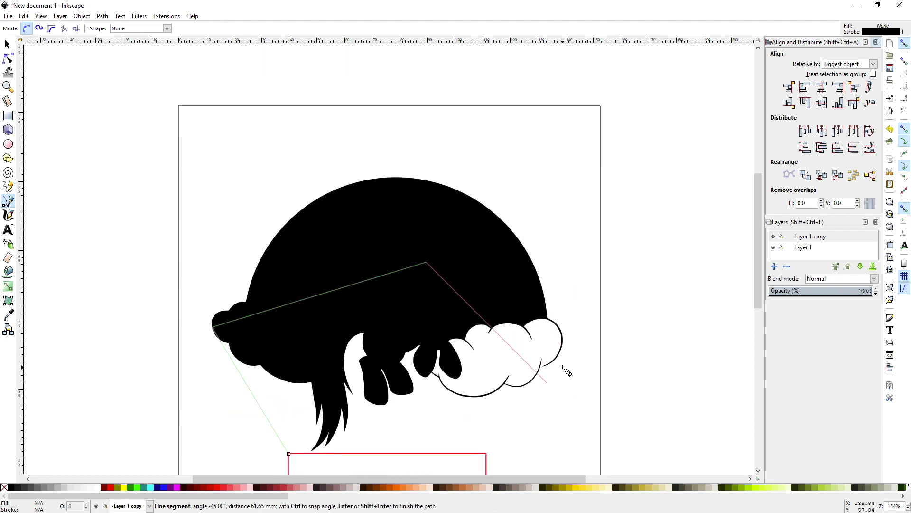
pyautogui.keyDown('ctrl'); pyautogui.scroll(4, 568, 368); pyautogui.keyUp('ctrl')
pyautogui.click(558, 299)
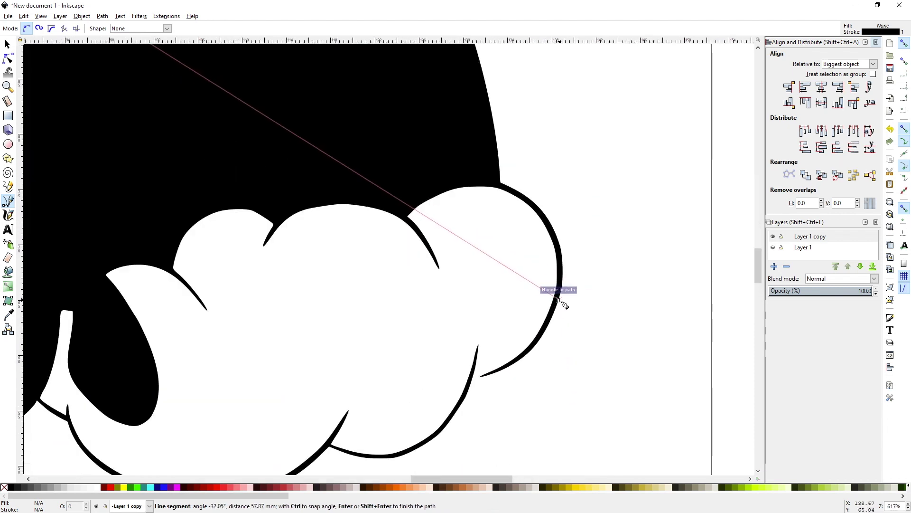
pyautogui.scroll(-15, 558, 327)
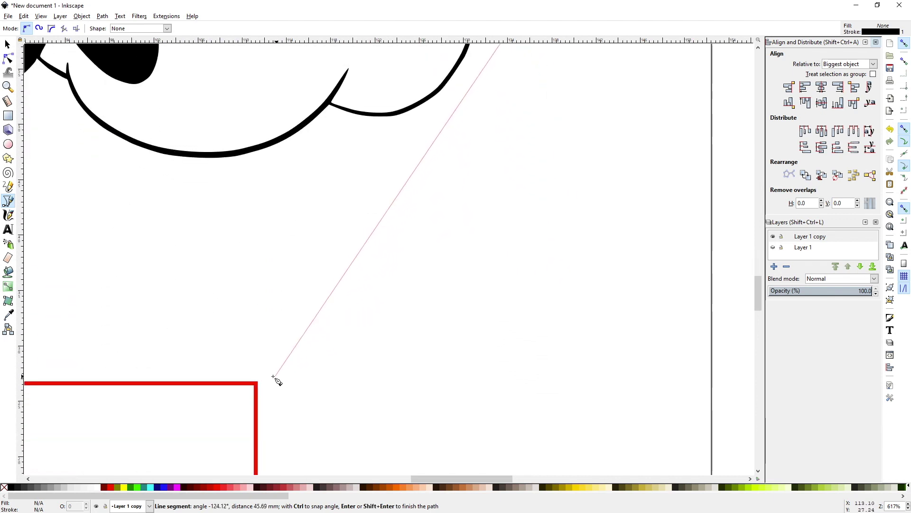
pyautogui.click(255, 383)
pyautogui.keyDown('ctrl'); pyautogui.scroll(-4, 257, 384); pyautogui.keyUp('ctrl')
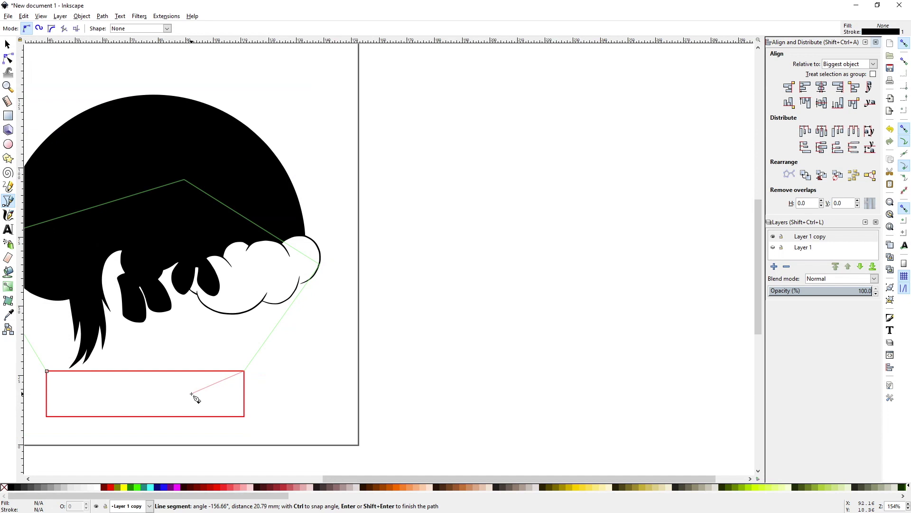
pyautogui.press('Return')
# Step: Delete the straight-segment path joining the rectangle to the clouds
pyautogui.scroll(-1, 377, 317)
pyautogui.moveTo(378, 317); pyautogui.dragTo(540, 348)
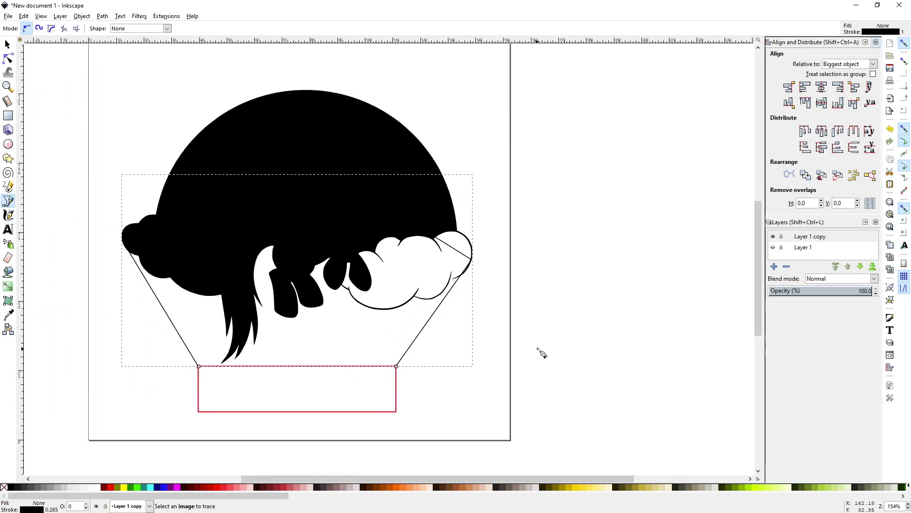
pyautogui.click(891, 227)
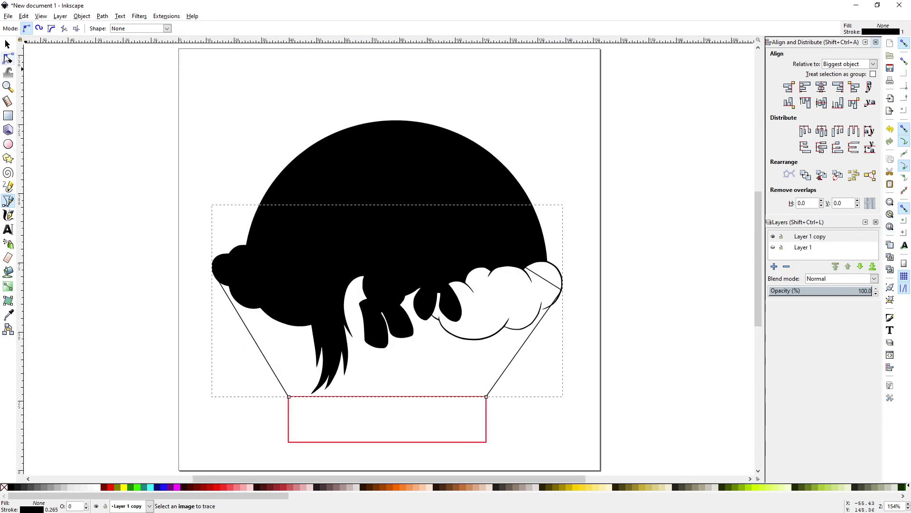
pyautogui.click(6, 45)
pyautogui.click(263, 193)
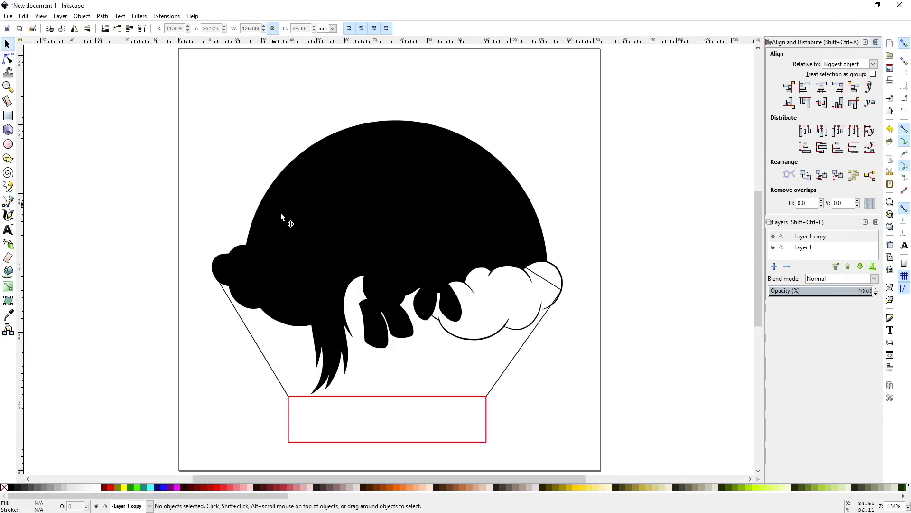
pyautogui.click(252, 333)
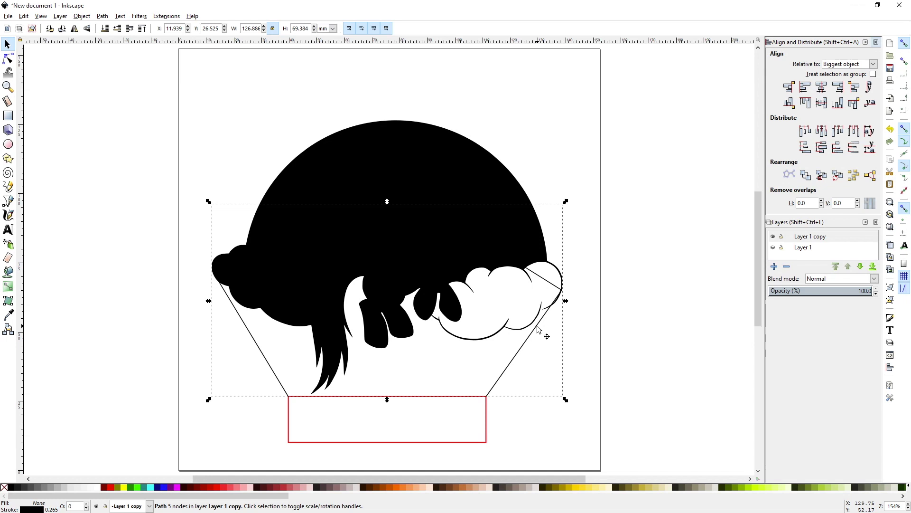
pyautogui.press('Delete')
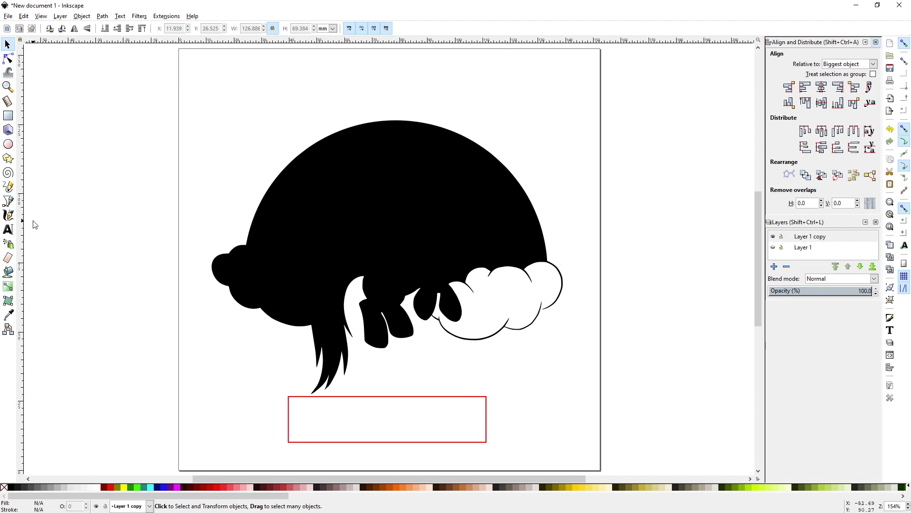
# Step: Draw a curved Bezier path from the rectangle's top-left corner past the left cloud, through the dome and around the right cloud to its top-right corner
pyautogui.click(9, 201)
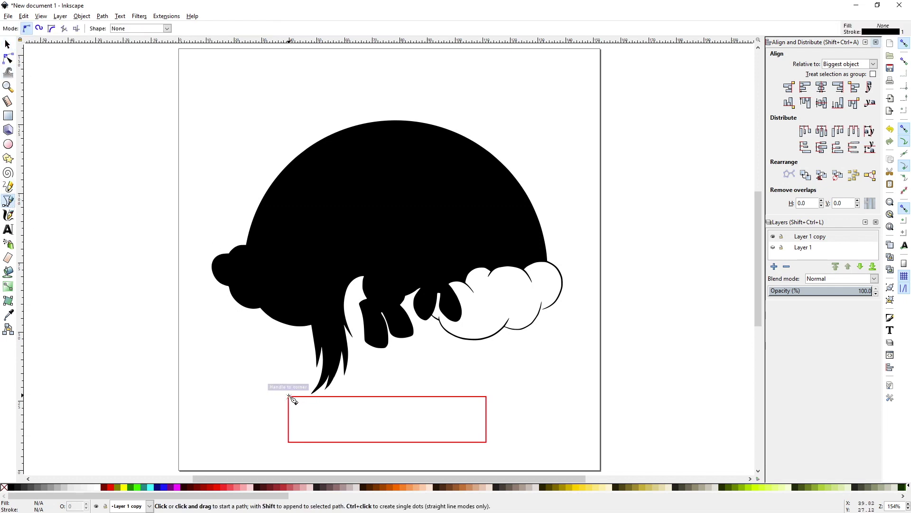
pyautogui.moveTo(289, 396); pyautogui.dragTo(250, 337)
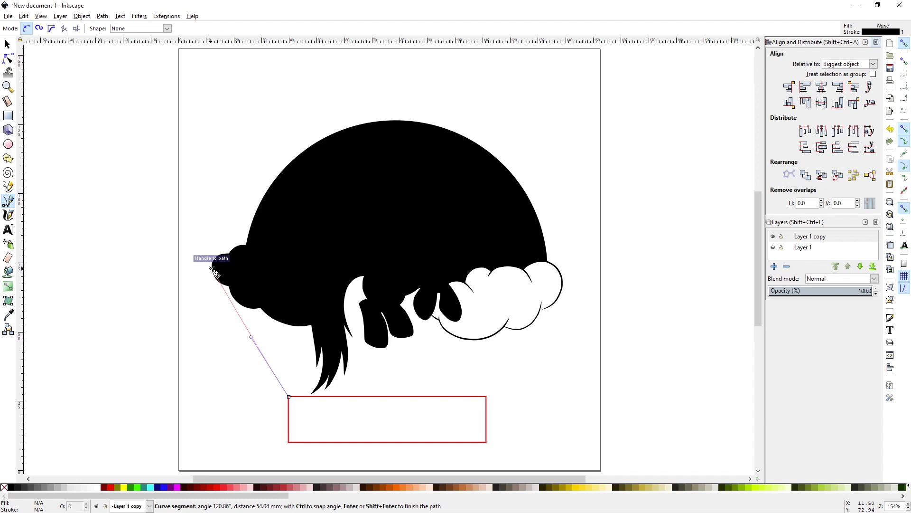
pyautogui.moveTo(212, 269); pyautogui.dragTo(213, 220)
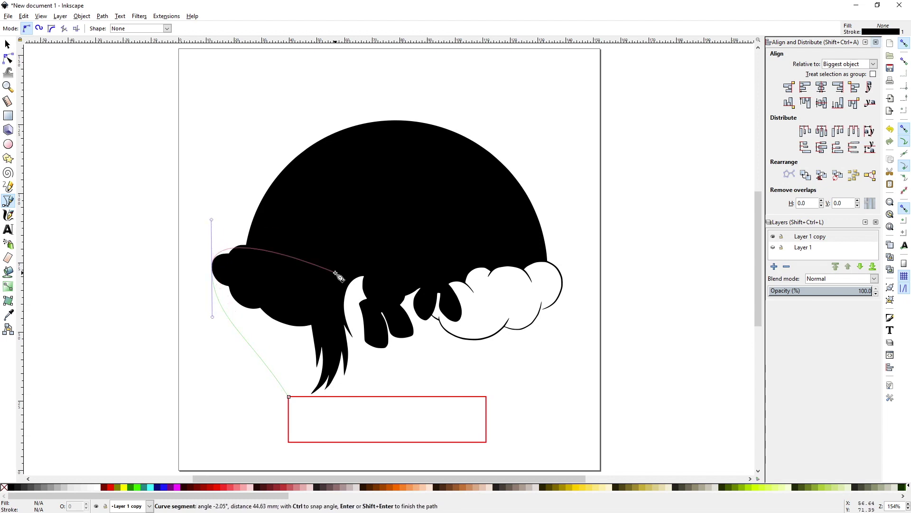
pyautogui.moveTo(405, 192); pyautogui.dragTo(461, 207)
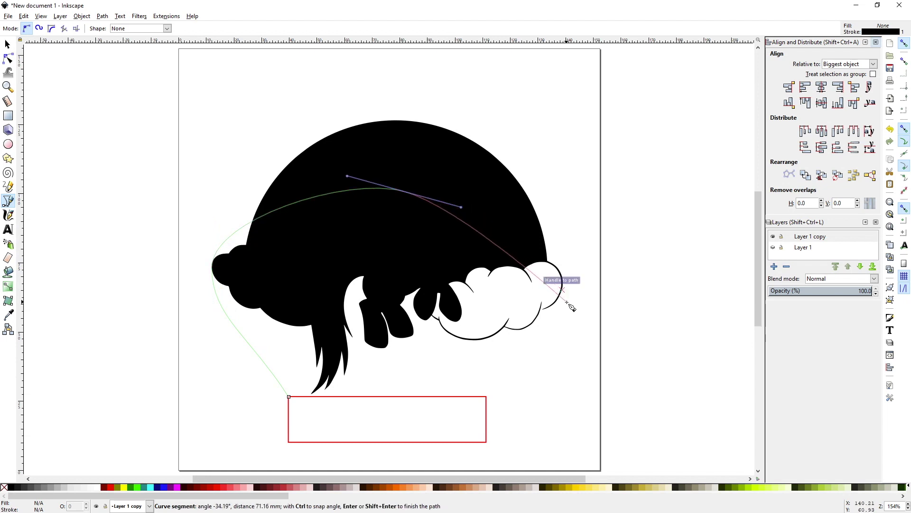
pyautogui.scroll(1, 572, 301)
pyautogui.scroll(1, 570, 318)
pyautogui.scroll(1, 570, 318)
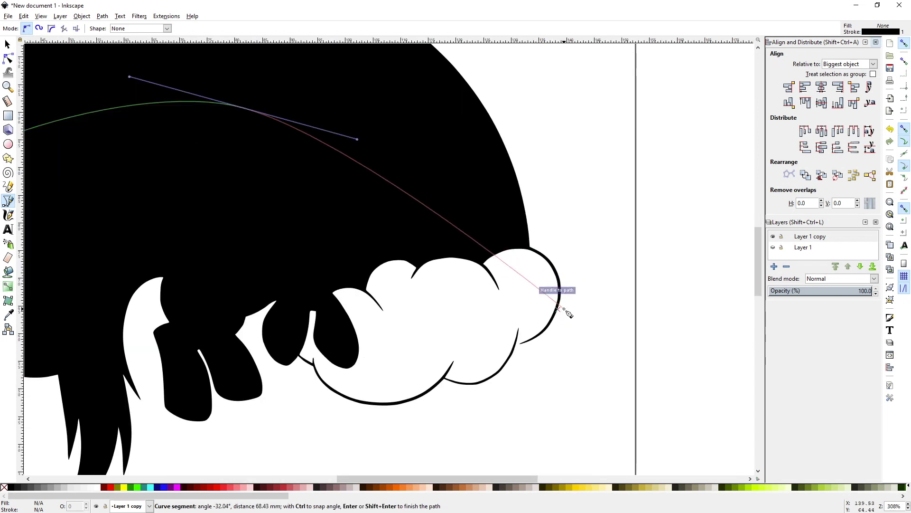
pyautogui.moveTo(559, 311); pyautogui.dragTo(521, 406)
pyautogui.scroll(-9, 403, 423)
pyautogui.hscroll(-4, 482, 279)
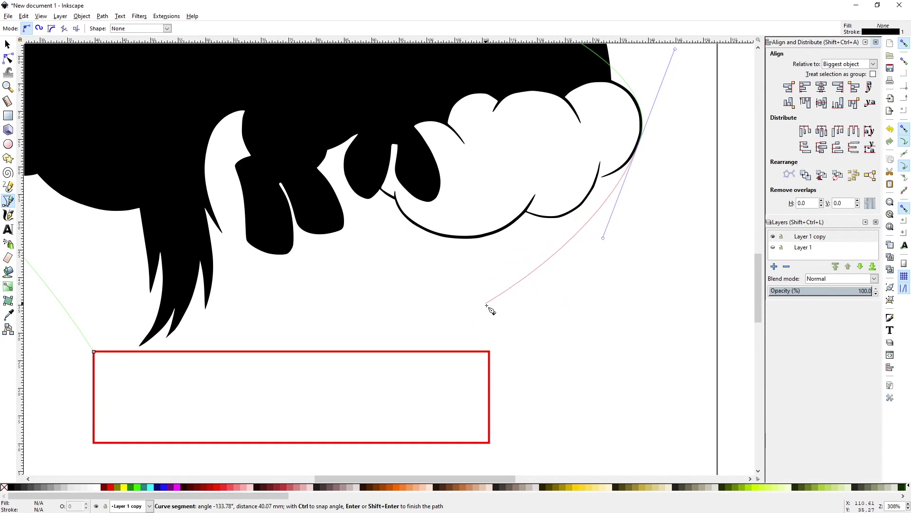
pyautogui.moveTo(489, 352); pyautogui.dragTo(442, 383)
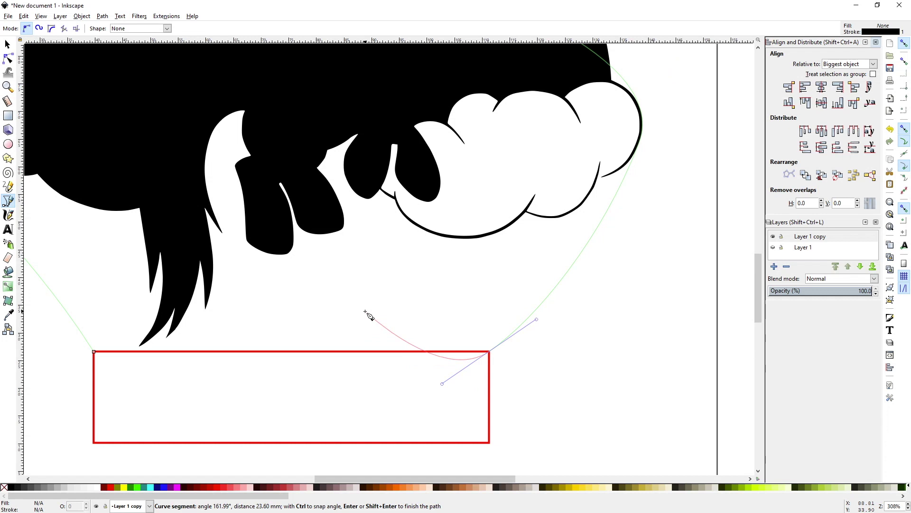
pyautogui.press('Return')
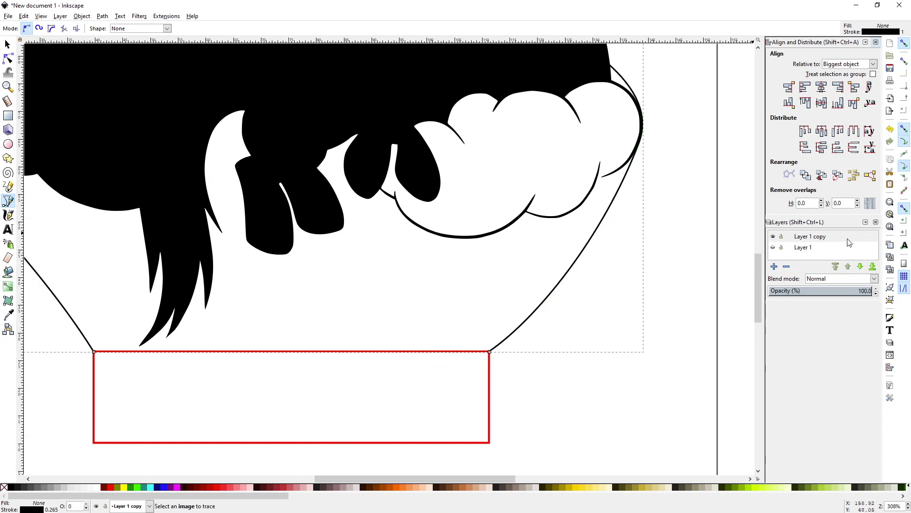
# Step: Reshape the joining path's lower end handles so both sides meet the rectangle's top corners almost vertically, curving inward above the base
pyautogui.click(890, 227)
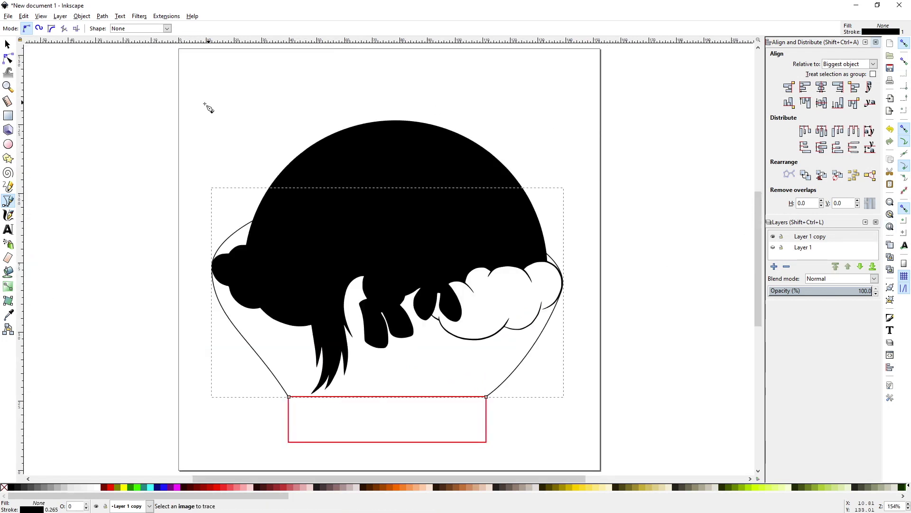
pyautogui.click(8, 59)
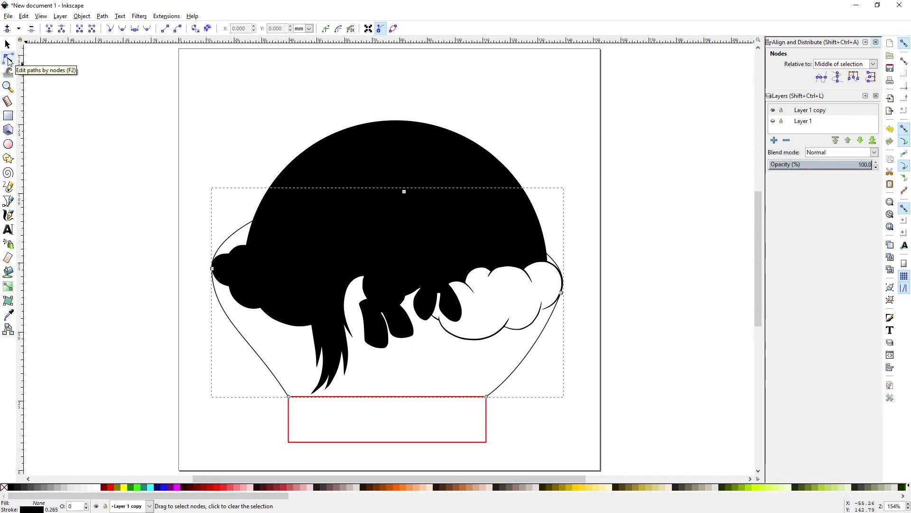
pyautogui.click(289, 397)
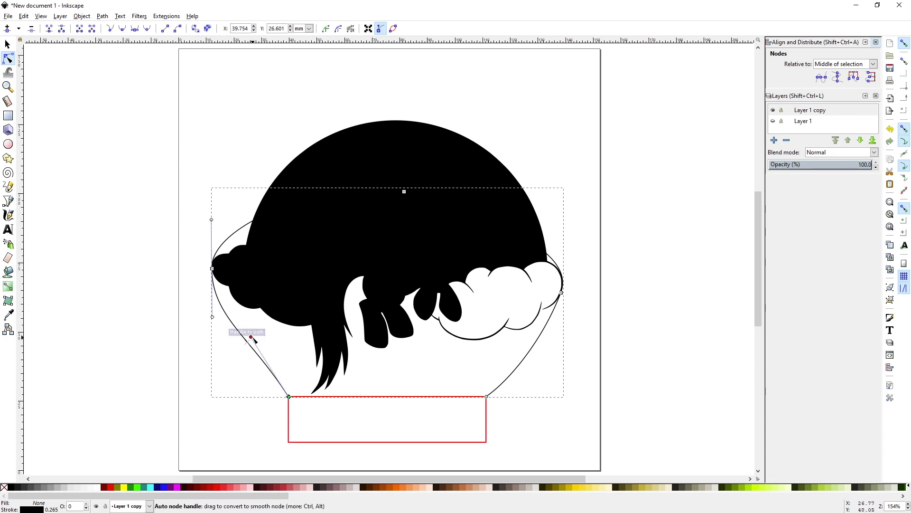
pyautogui.moveTo(251, 337); pyautogui.dragTo(291, 347)
pyautogui.click(505, 386)
pyautogui.moveTo(512, 383); pyautogui.dragTo(484, 357)
pyautogui.click(637, 336)
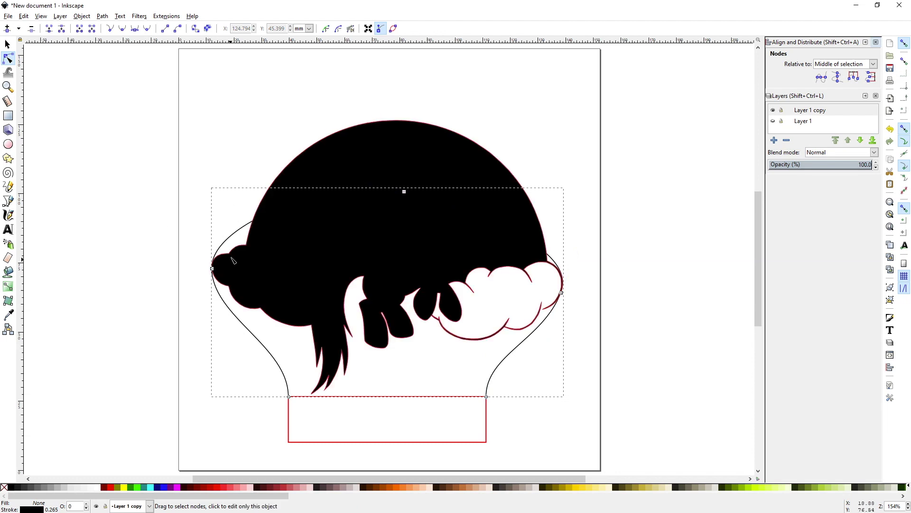
# Step: Shorten both handles of the path's left cloud node, keeping the curve tight against the cloud's lower edge
pyautogui.click(239, 227)
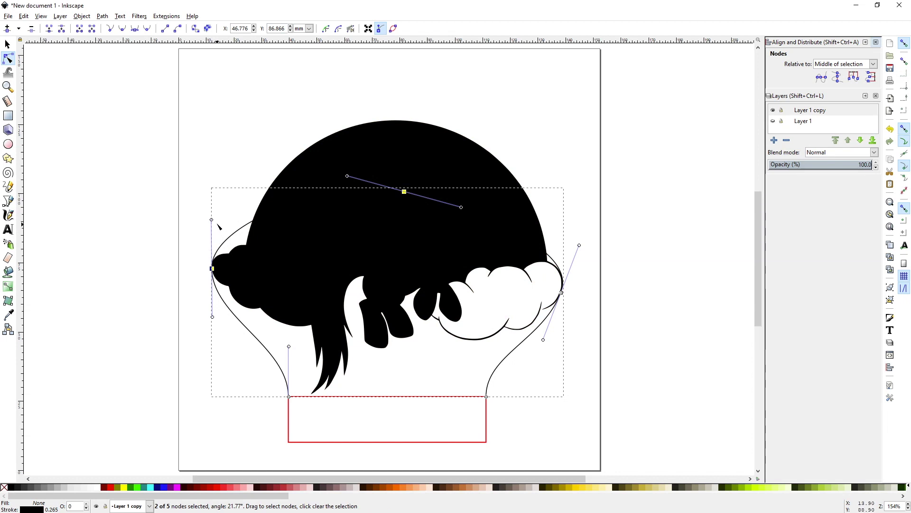
pyautogui.moveTo(212, 219); pyautogui.dragTo(220, 263)
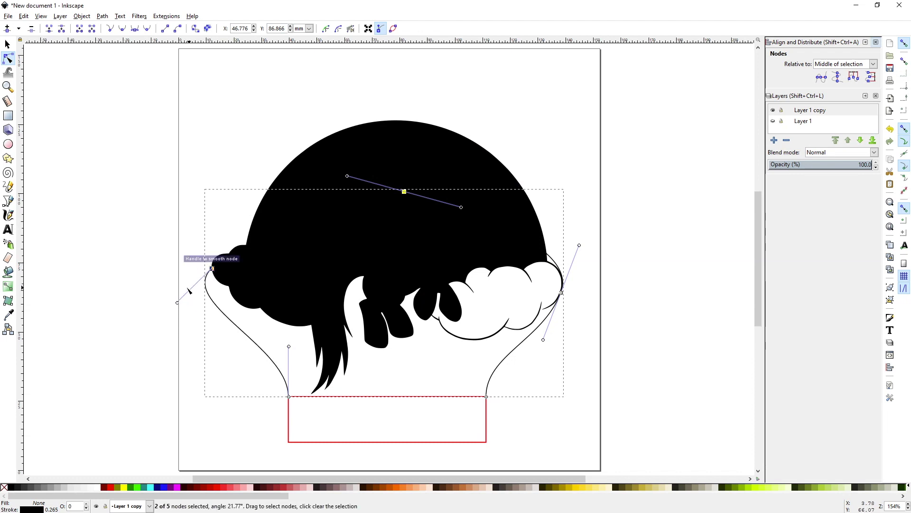
pyautogui.moveTo(178, 304); pyautogui.dragTo(213, 288)
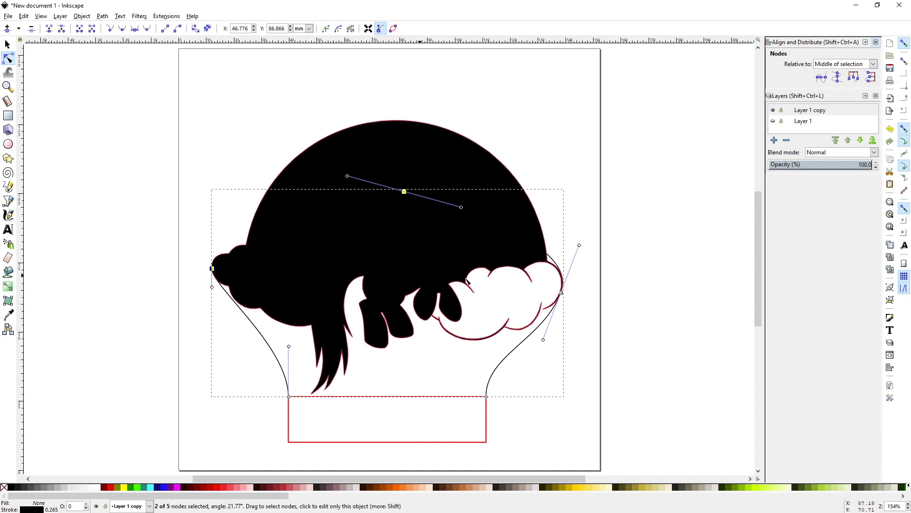
# Step: Turn the right cloud node's handles upright and shorten them to pull the path closer to the cloud
pyautogui.click(562, 293)
pyautogui.moveTo(544, 340); pyautogui.dragTo(566, 326)
pyautogui.scroll(2, 568, 287)
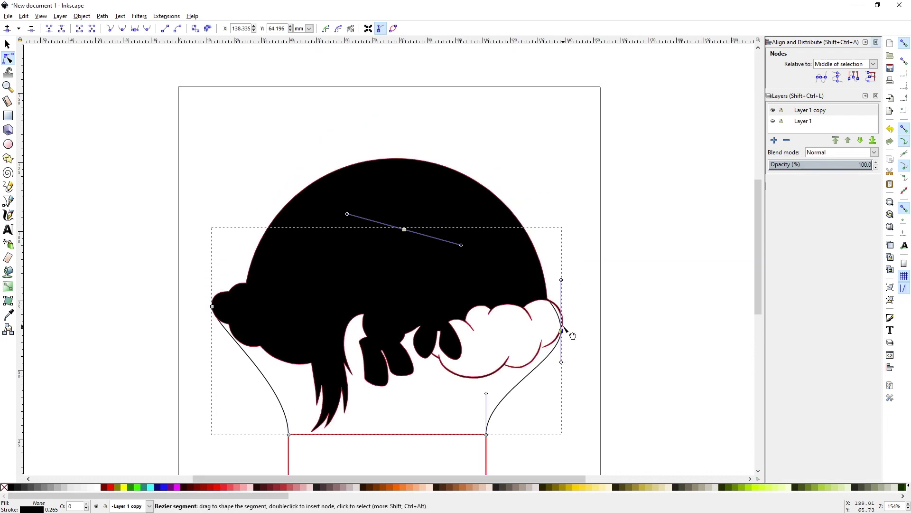
pyautogui.scroll(5, 568, 329)
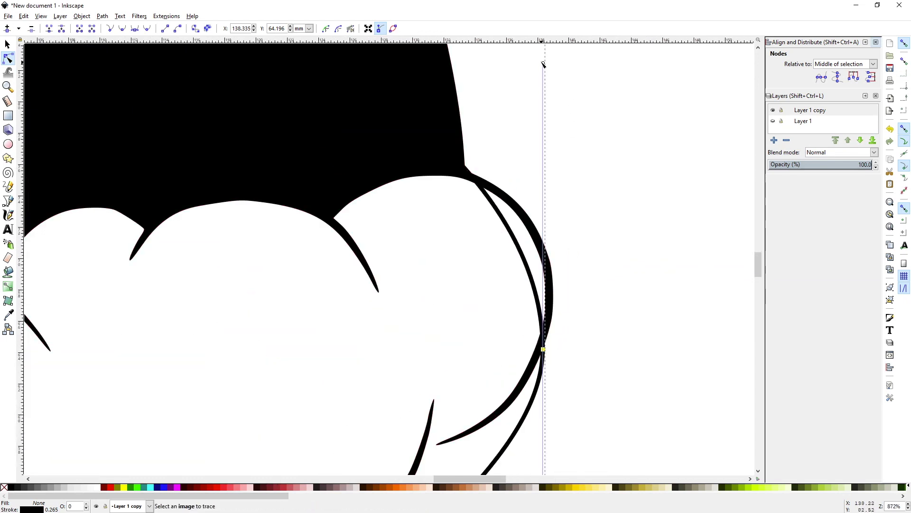
pyautogui.moveTo(543, 65); pyautogui.dragTo(540, 269)
pyautogui.scroll(-4, 582, 326)
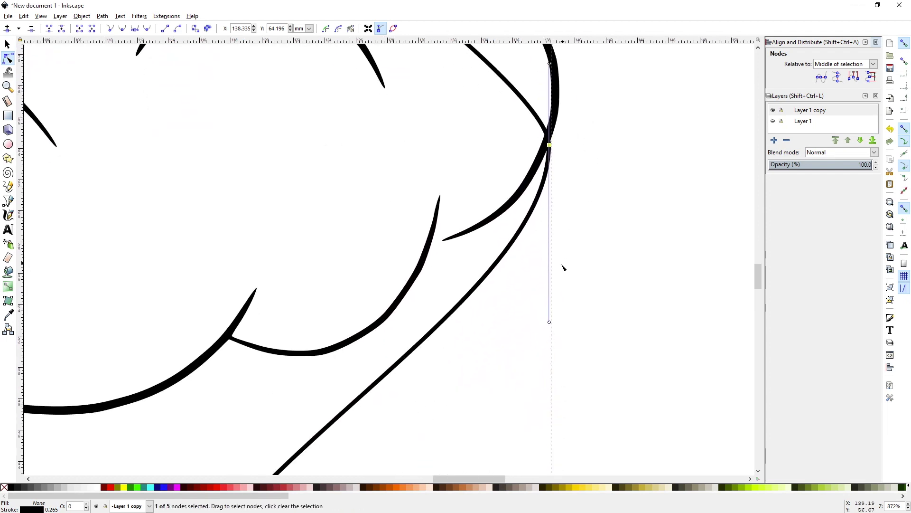
pyautogui.moveTo(550, 321); pyautogui.dragTo(551, 236)
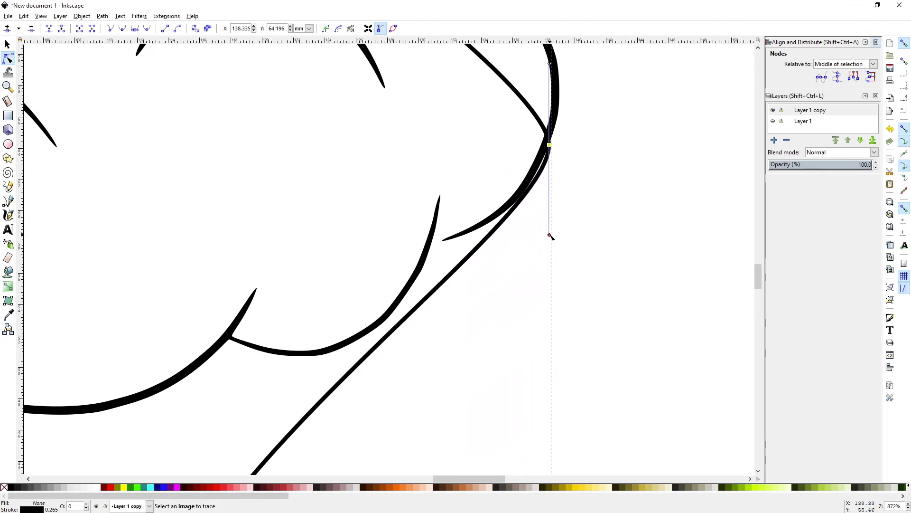
# Step: Tilt the right cloud node's lower handle inward so the path follows the cloud's underside, and deselect the path
pyautogui.moveTo(549, 236); pyautogui.dragTo(516, 298)
pyautogui.moveTo(549, 144); pyautogui.dragTo(549, 144)
pyautogui.hotkey('ctrl', 'z')
pyautogui.hotkey('ctrl', 'z')
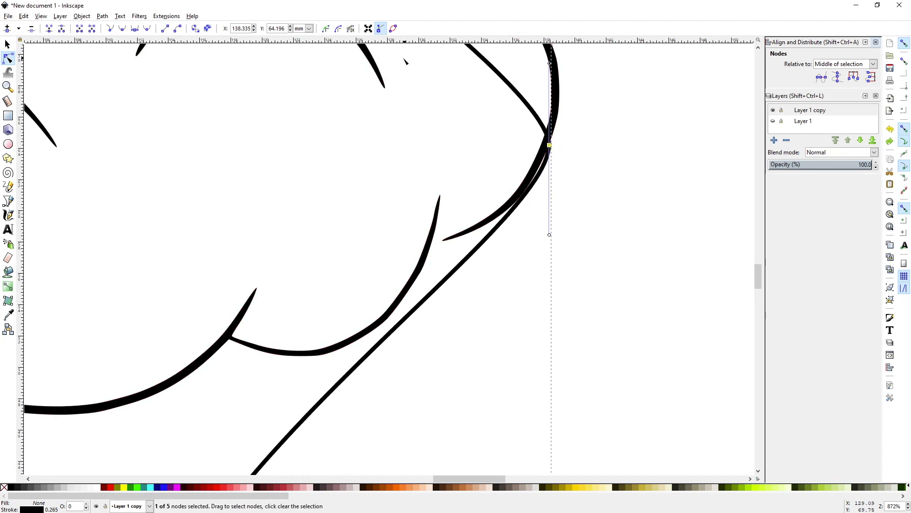
pyautogui.click(24, 16)
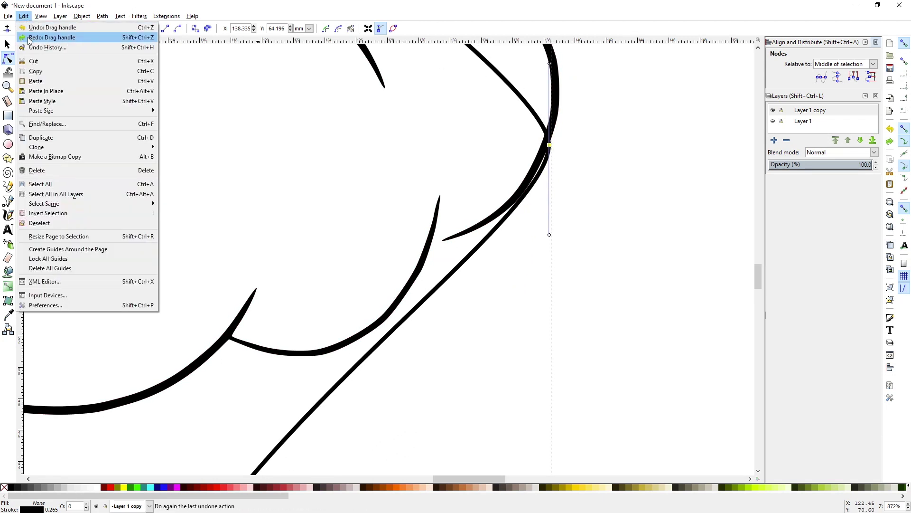
pyautogui.click(32, 37)
pyautogui.moveTo(516, 298); pyautogui.dragTo(495, 297)
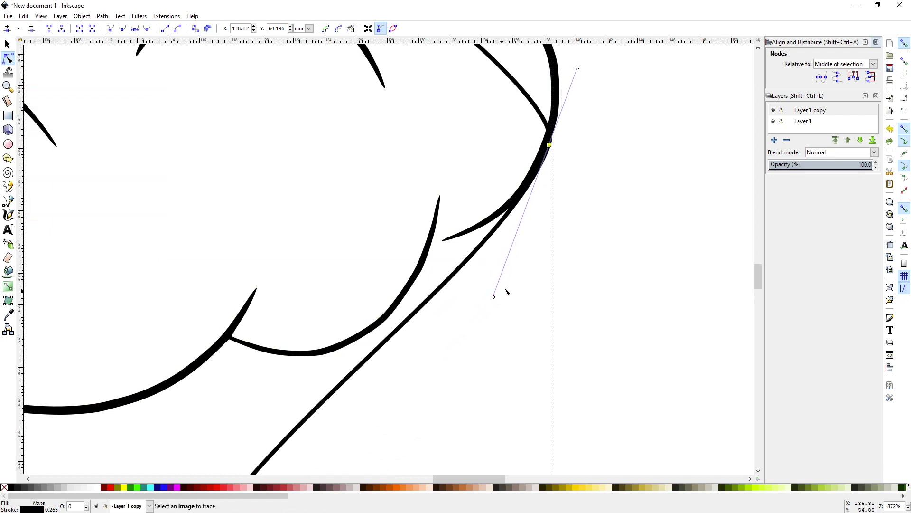
pyautogui.scroll(-5, 557, 285)
pyautogui.scroll(-1, 556, 285)
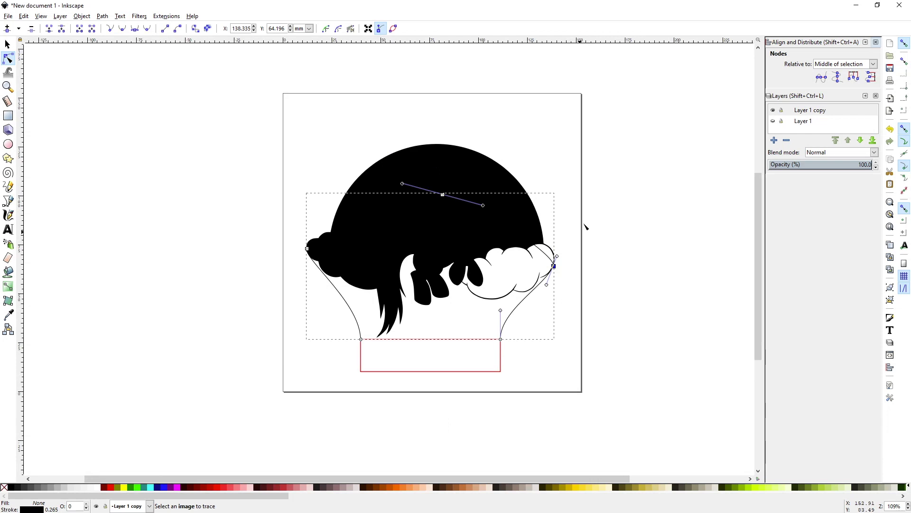
pyautogui.click(634, 174)
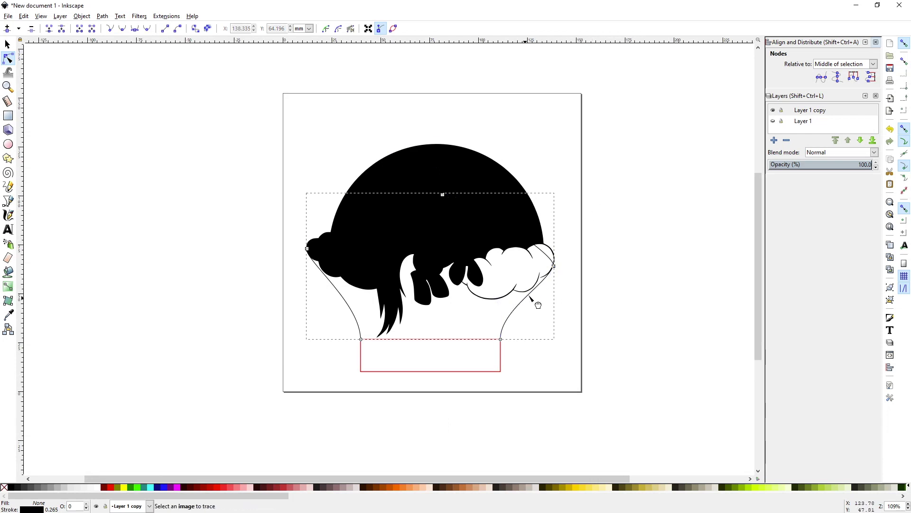
pyautogui.click(652, 251)
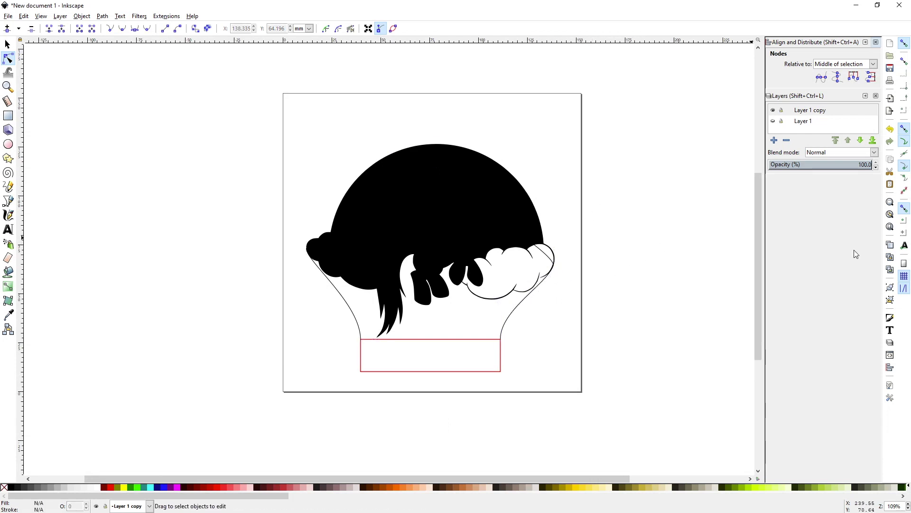
# Step: Select all objects on the layer and unite the silhouette, joining path and base rectangle with Union
pyautogui.click(890, 227)
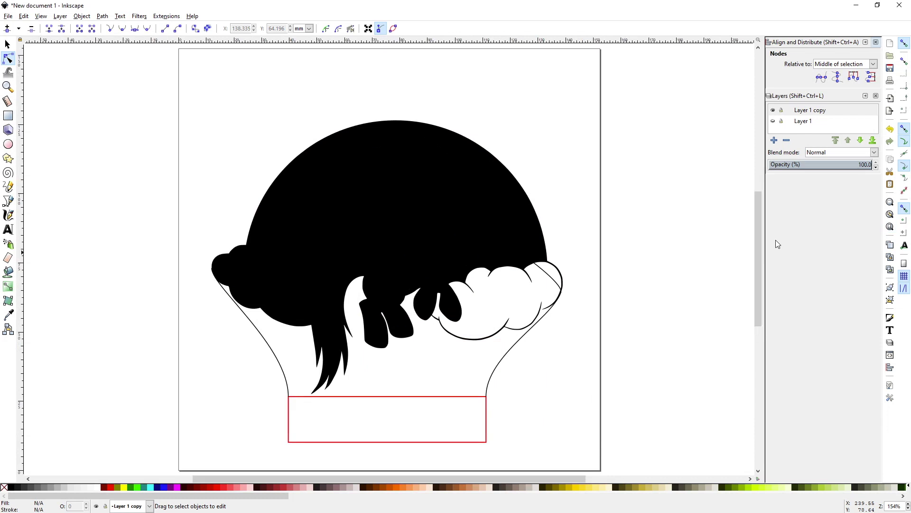
pyautogui.click(549, 317)
pyautogui.click(150, 323)
pyautogui.hotkey('ctrl', 'a')
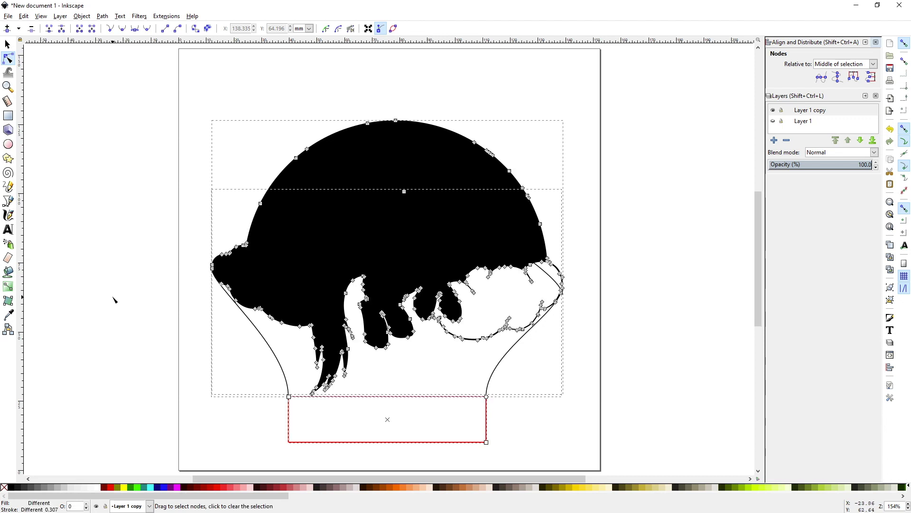
pyautogui.click(102, 16)
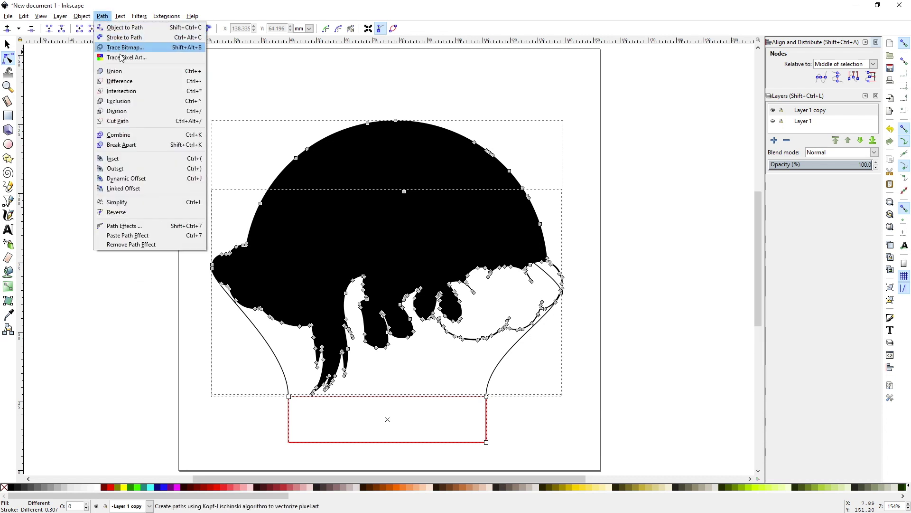
pyautogui.click(120, 73)
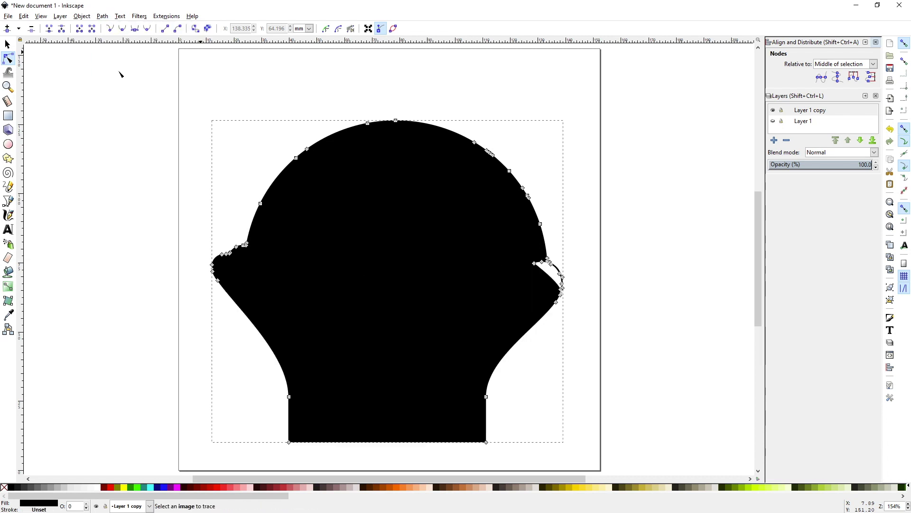
pyautogui.click(647, 190)
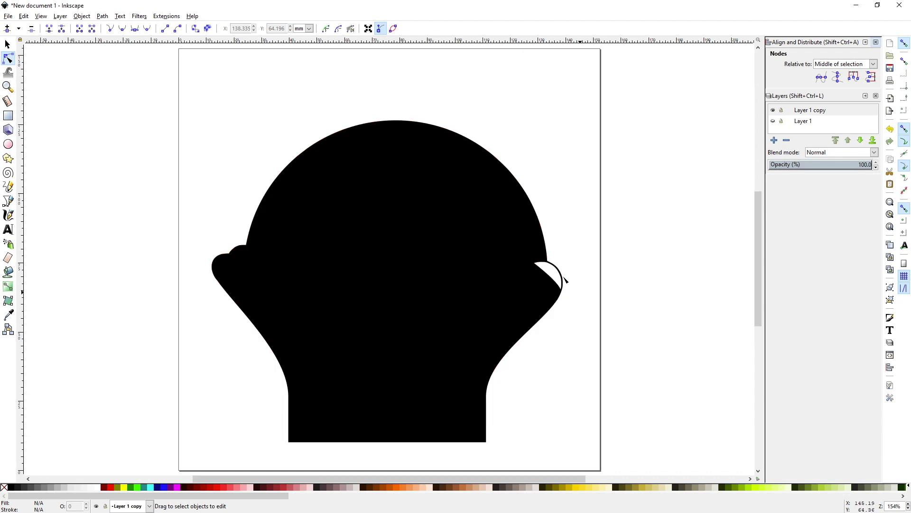
# Step: Break the united shape apart to fill the gap inside the right cloud, and unite the pieces again
pyautogui.click(432, 208)
pyautogui.click(103, 16)
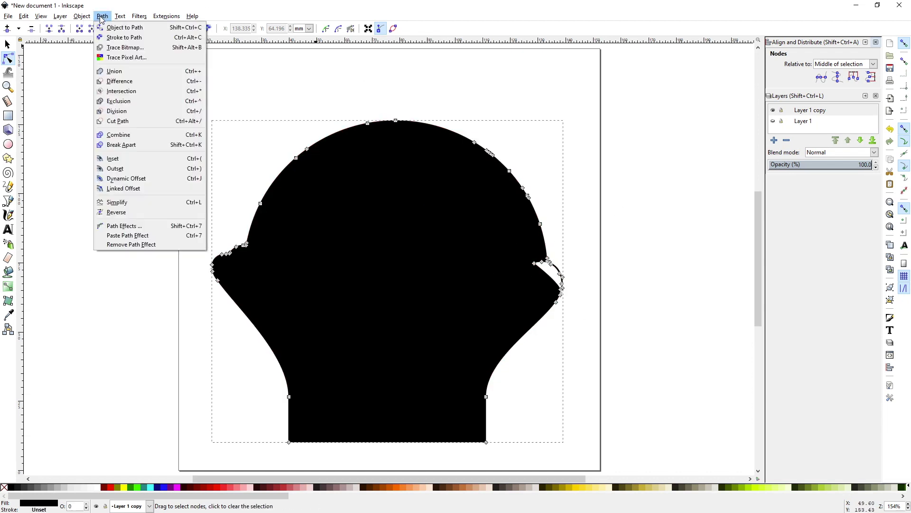
pyautogui.click(118, 146)
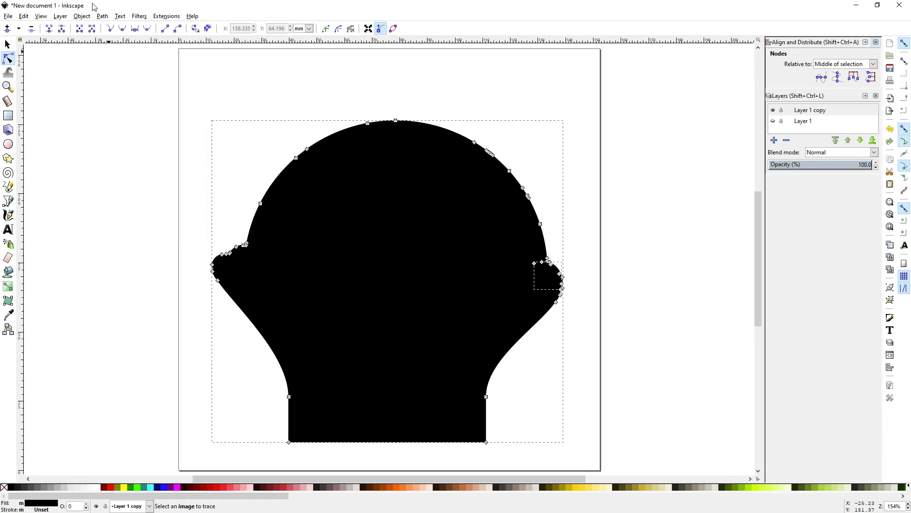
pyautogui.click(103, 16)
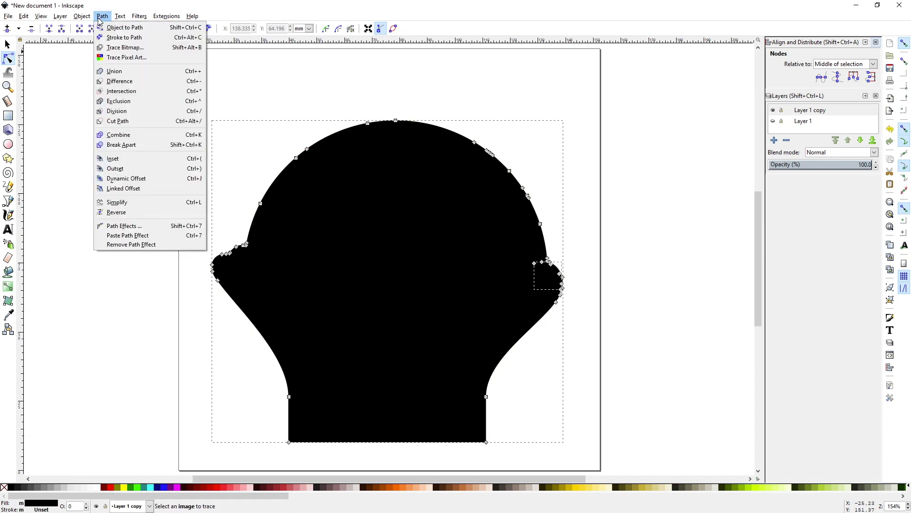
pyautogui.click(113, 71)
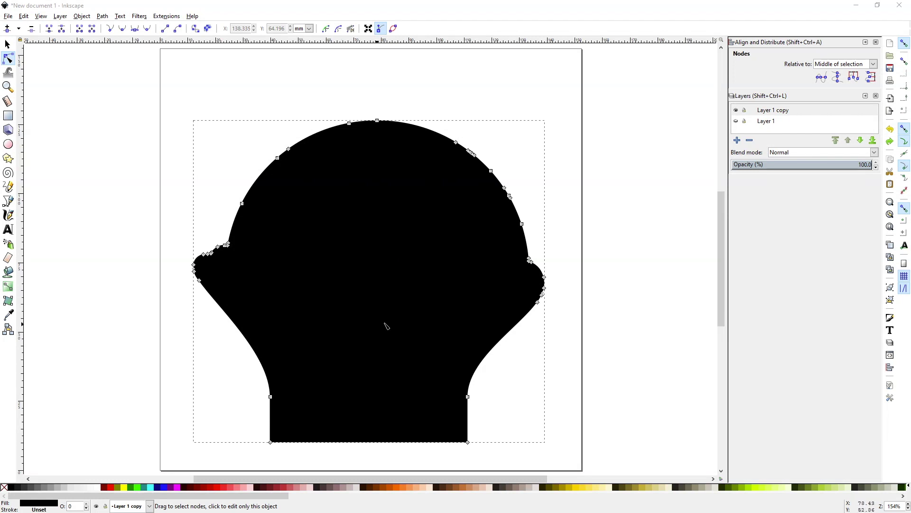
# Step: Remove the united shape's fill and give it a flat red stroke, RGBA ff0000ff
pyautogui.click(82, 16)
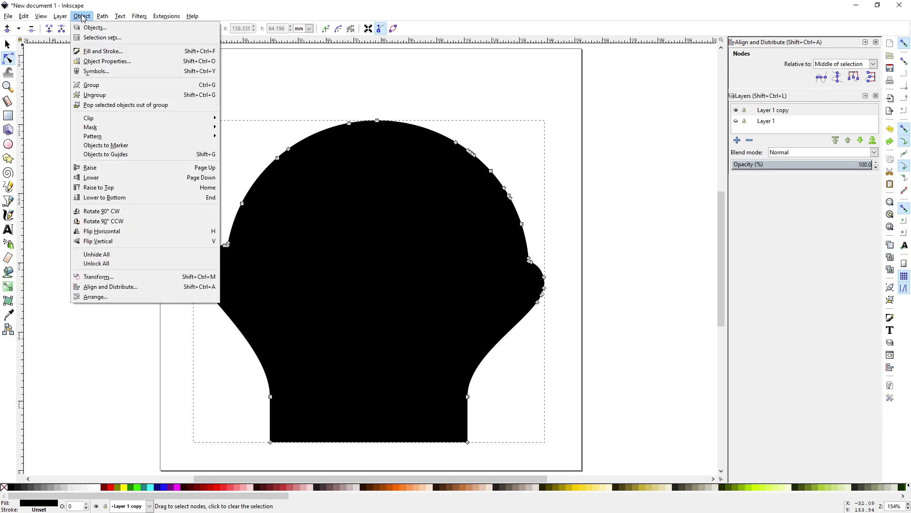
pyautogui.click(93, 51)
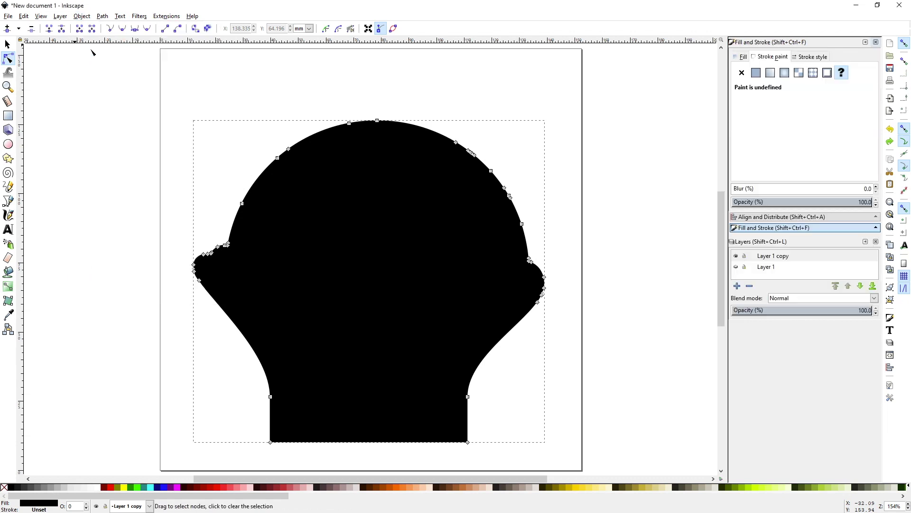
pyautogui.click(744, 57)
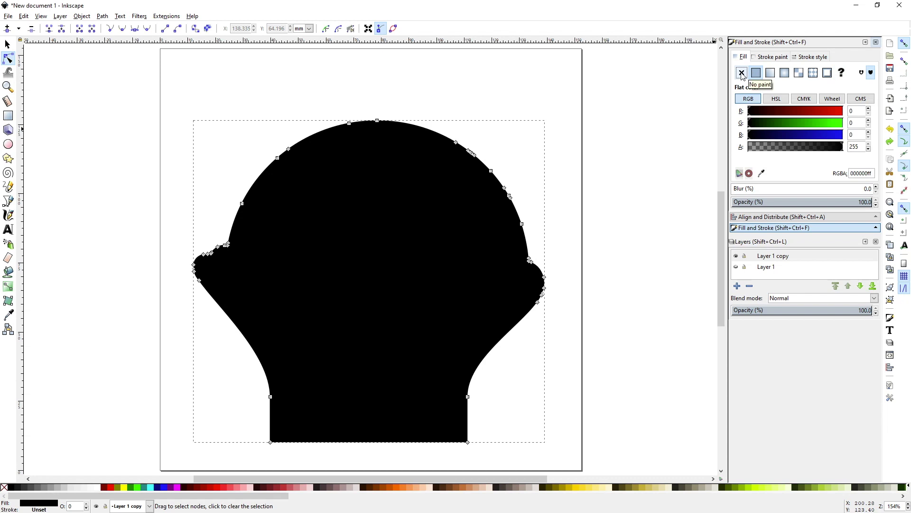
pyautogui.click(742, 74)
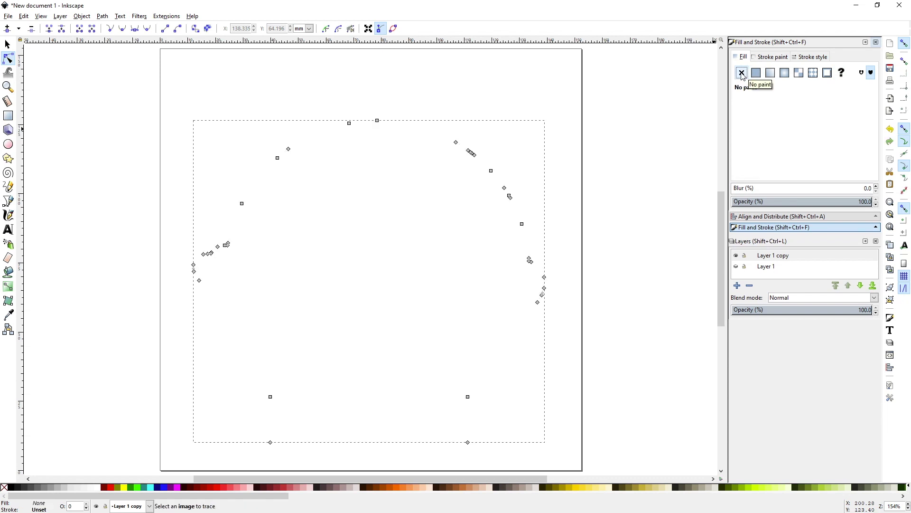
pyautogui.click(772, 58)
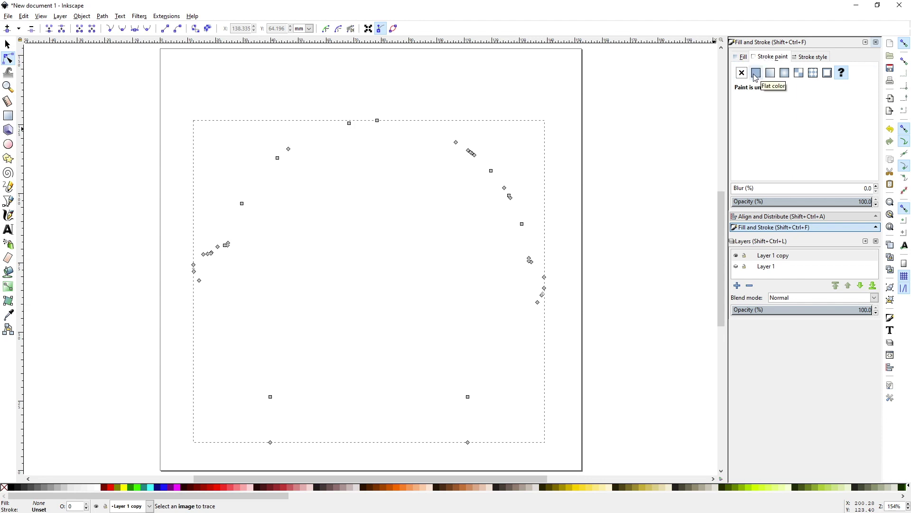
pyautogui.click(757, 77)
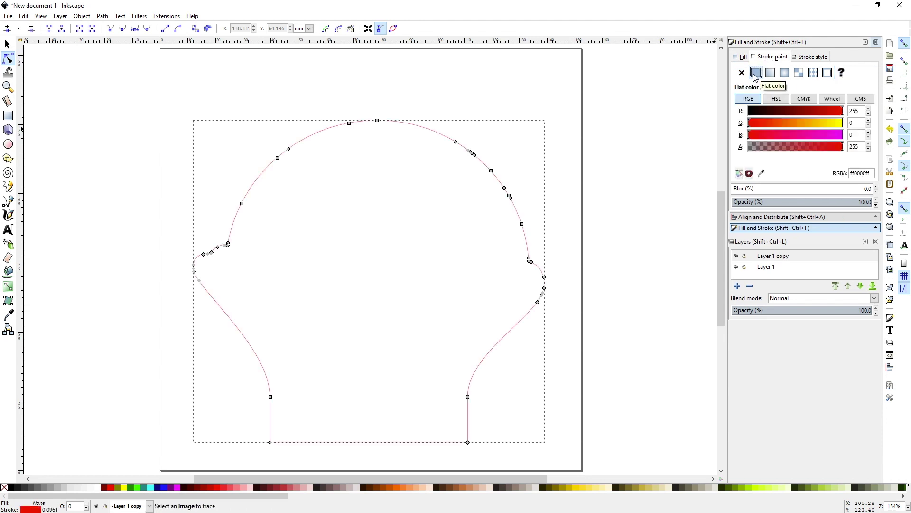
# Step: Deselect the red outline, make Layer 1 with the line artwork visible, and switch to the Selector tool
pyautogui.click(403, 106)
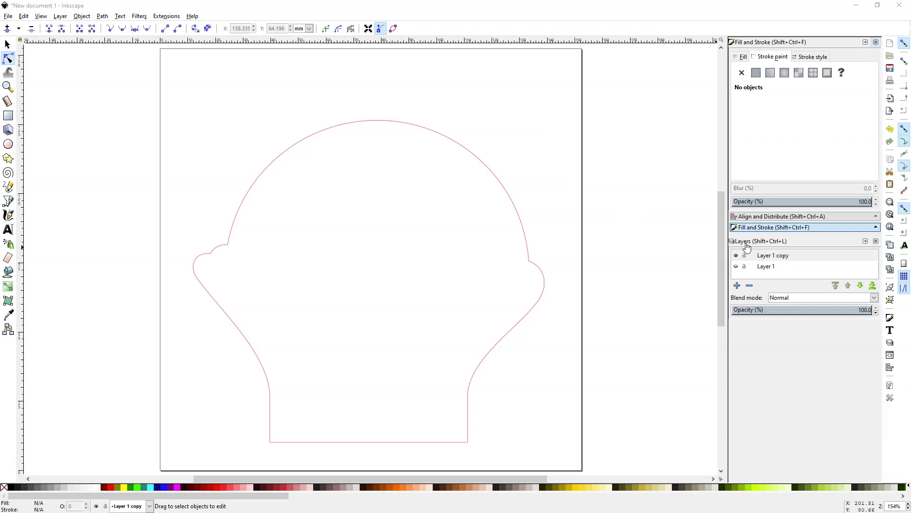
pyautogui.click(737, 268)
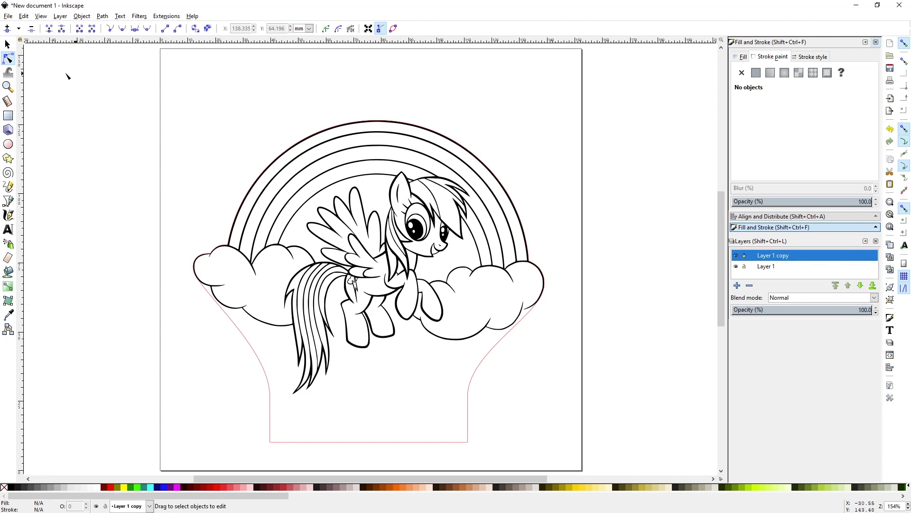
pyautogui.click(8, 44)
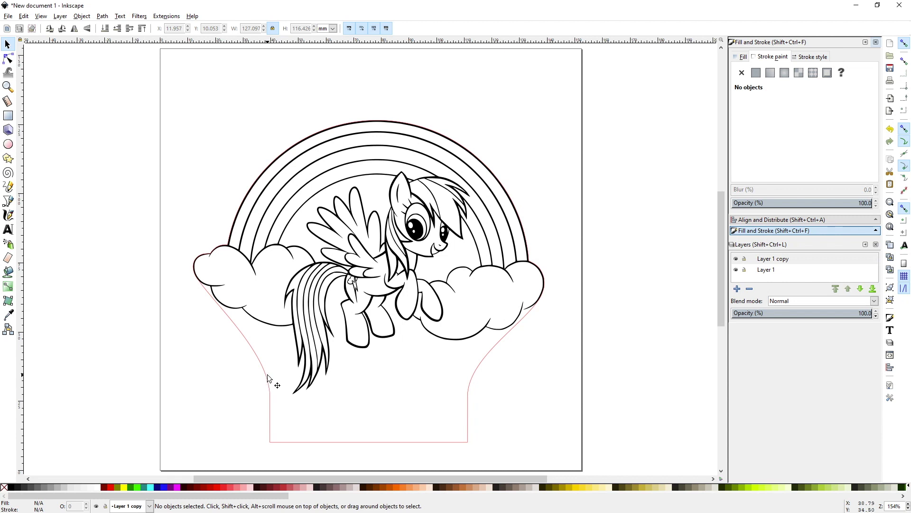
# Step: Set the red cut outline's stroke width to 0.1 pt and deselect it
pyautogui.click(265, 376)
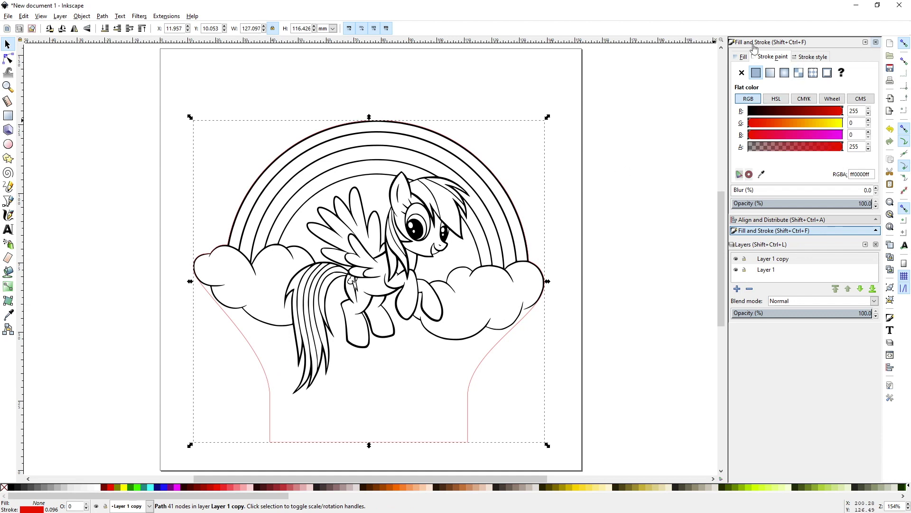
pyautogui.click(813, 60)
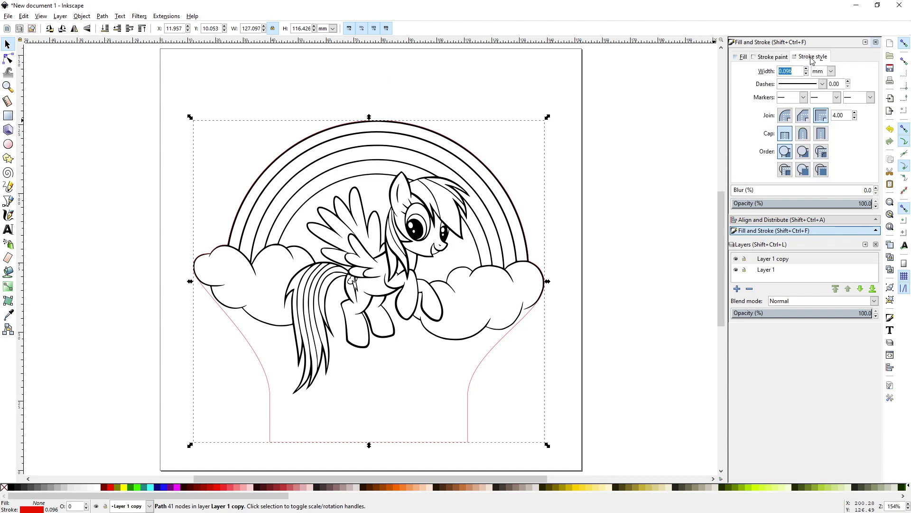
pyautogui.click(832, 74)
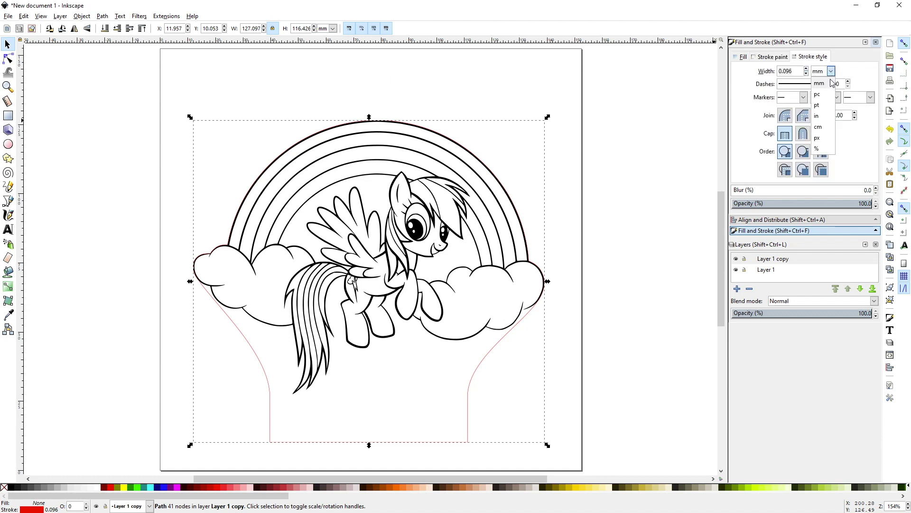
pyautogui.click(823, 109)
pyautogui.doubleClick(798, 71)
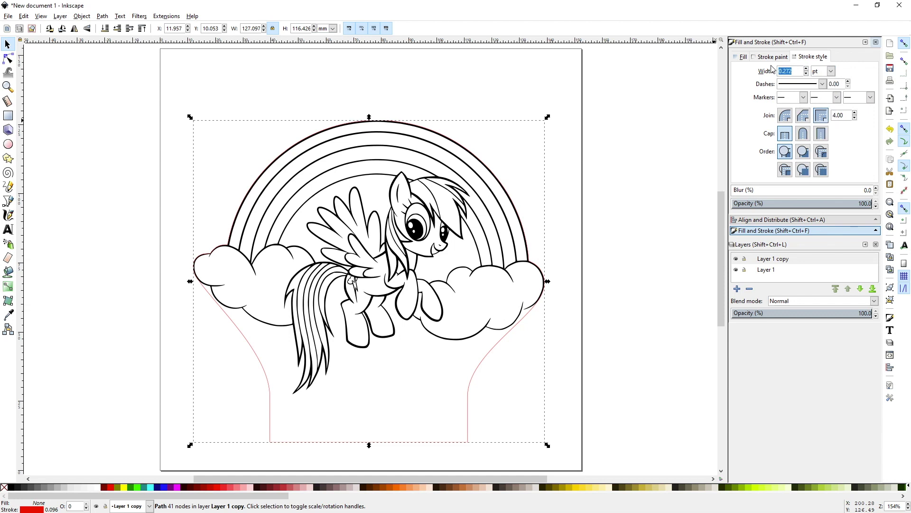
pyautogui.write('0.1')
pyautogui.press('Return')
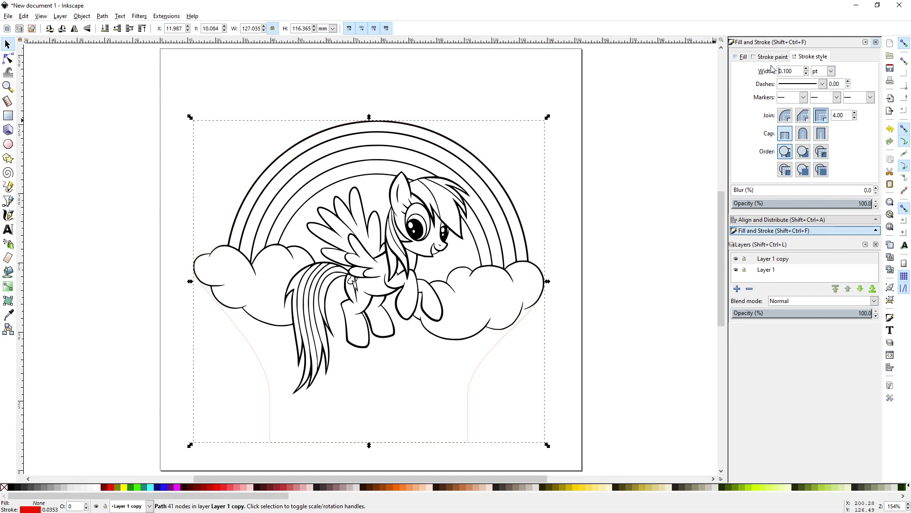
pyautogui.click(119, 252)
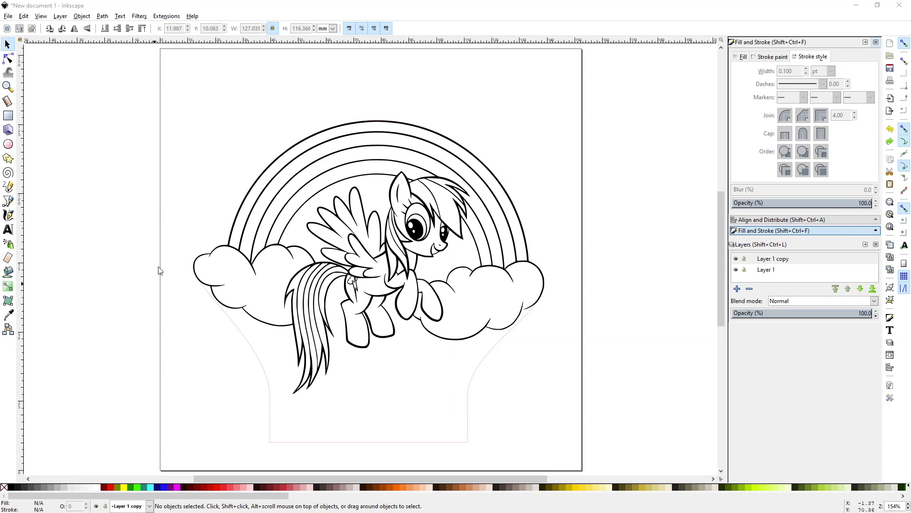
# Step: Select all objects in all layers and flip the artwork and cut outline horizontally
pyautogui.click(25, 16)
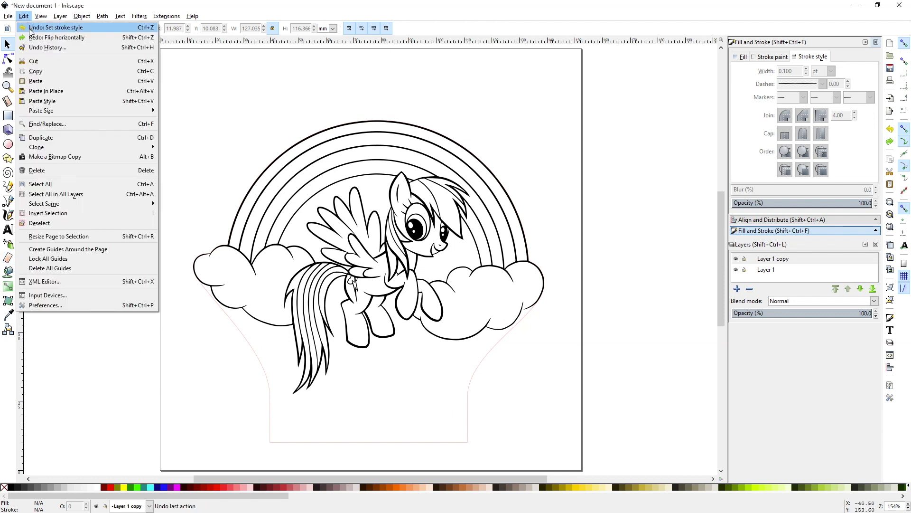
pyautogui.click(75, 195)
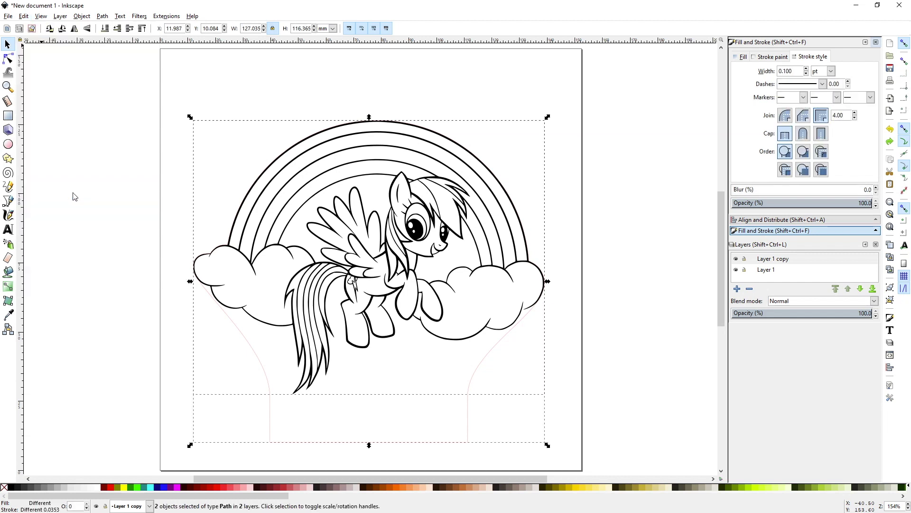
pyautogui.click(81, 17)
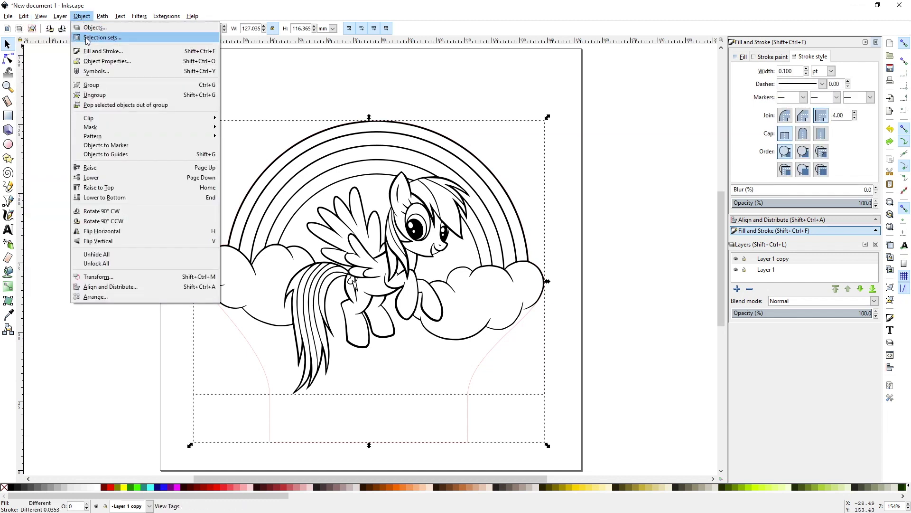
pyautogui.click(102, 231)
# Step: Start saving a copy of the document in the edge lit sign folder, with Portable Document Format (*.pdf) as the file type
pyautogui.click(9, 16)
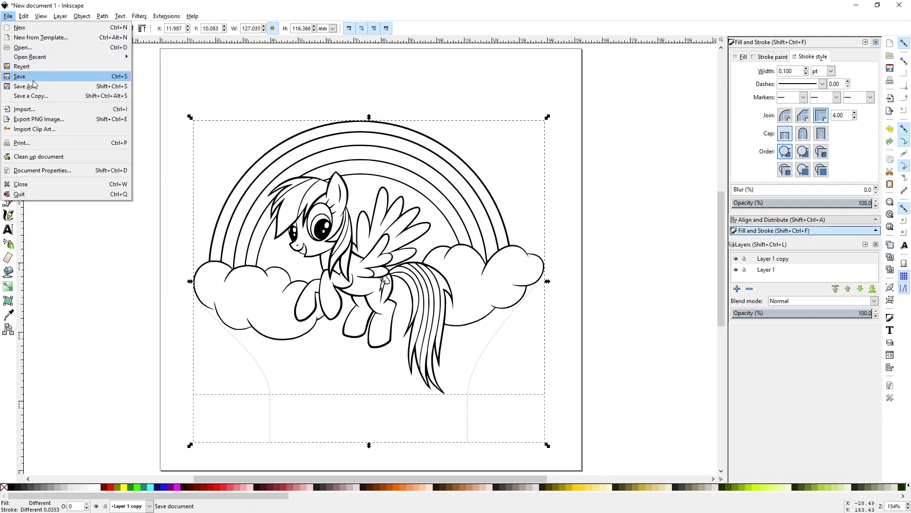
pyautogui.click(36, 96)
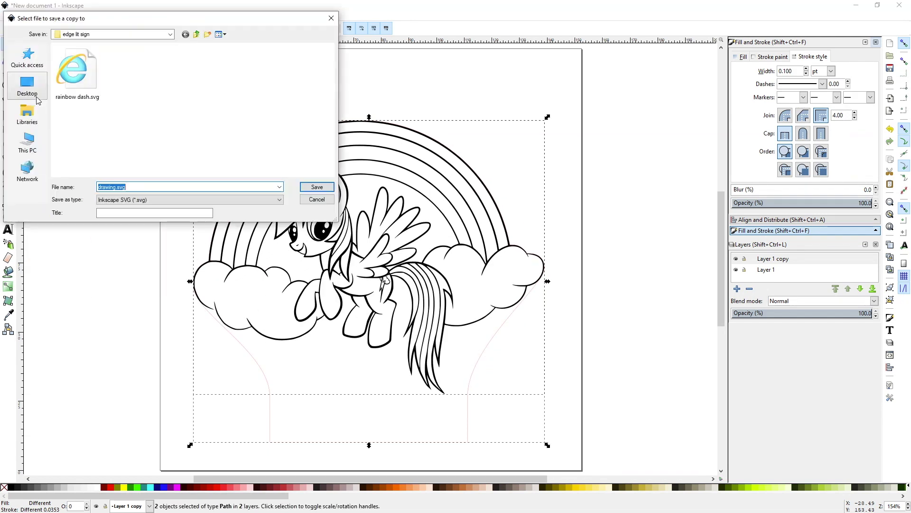
pyautogui.click(206, 200)
pyautogui.click(188, 233)
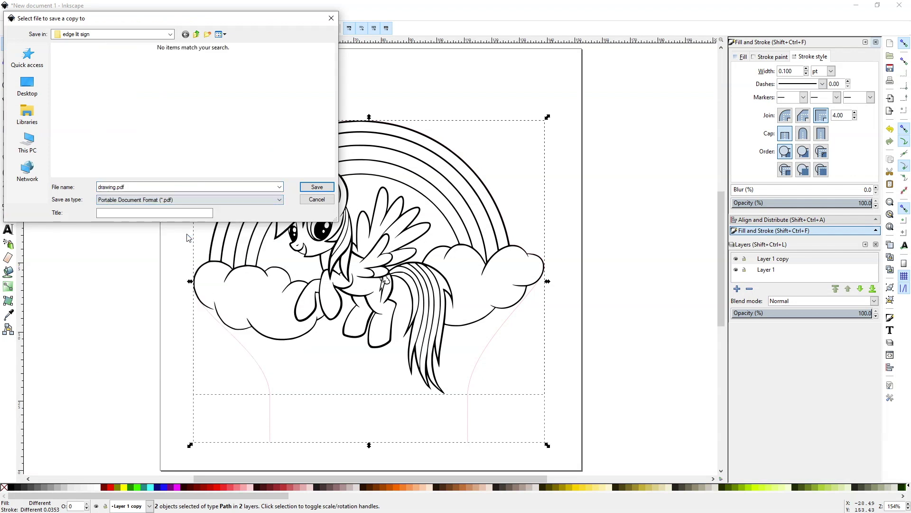
# Step: Name the PDF copy "rainbow sign" and save it with the default PDF export options
pyautogui.click(115, 186)
pyautogui.doubleClick(114, 187)
pyautogui.press('Right')
pyautogui.press('BackSpace')
pyautogui.press('BackSpace')
pyautogui.press('BackSpace')
pyautogui.press('BackSpace')
pyautogui.press('BackSpace')
pyautogui.press('BackSpace')
pyautogui.press('BackSpace')
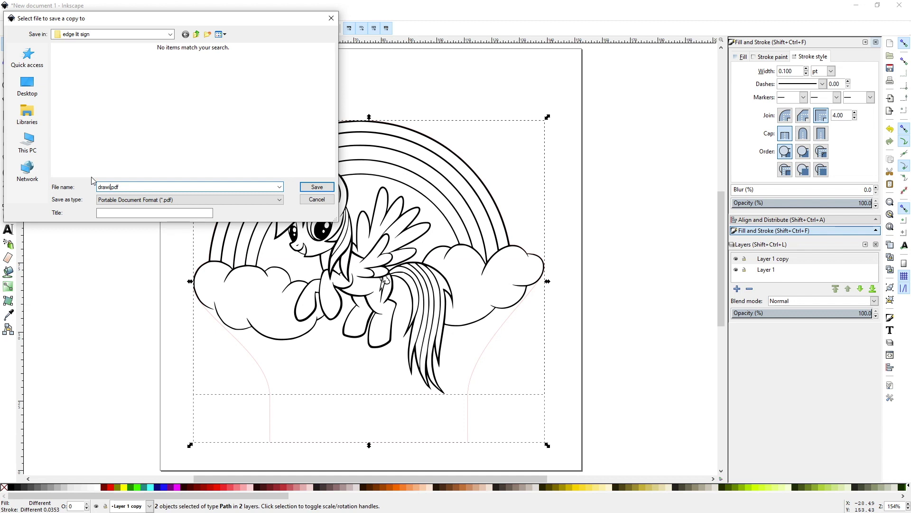
pyautogui.write('rainbow sign')
pyautogui.press('Return')
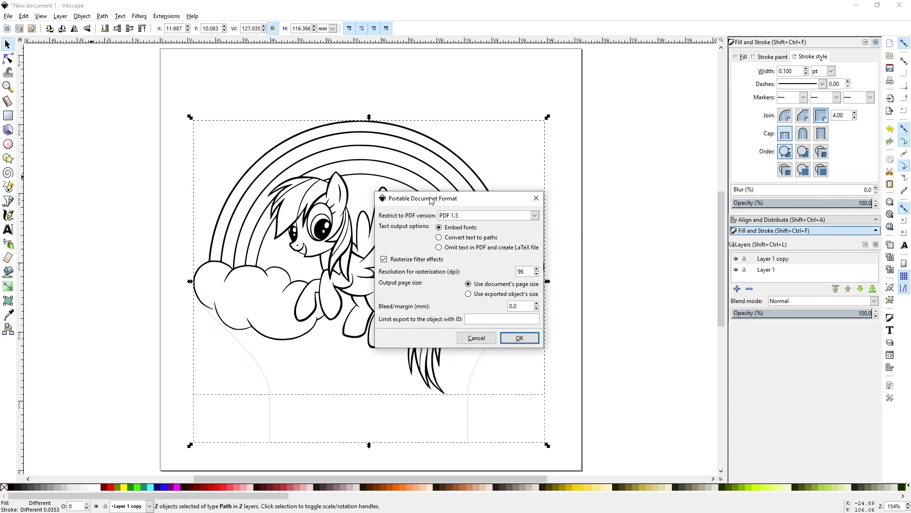
pyautogui.click(520, 338)
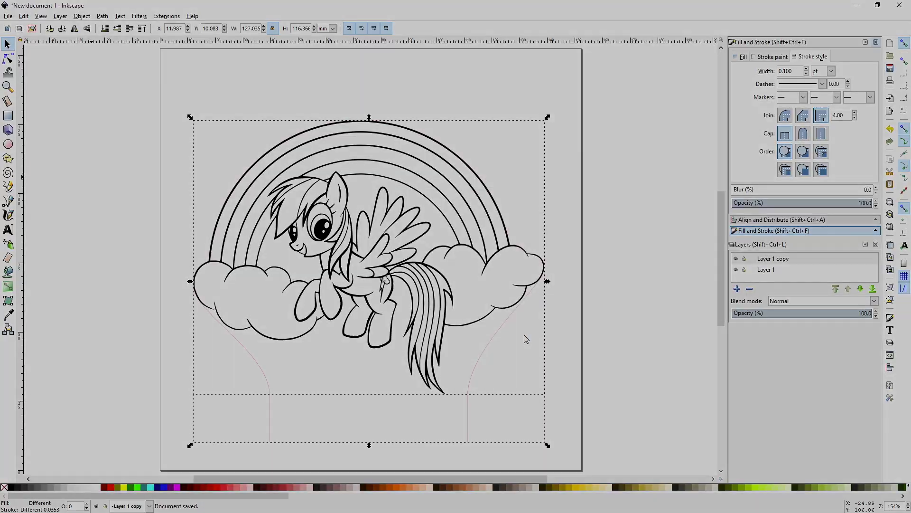